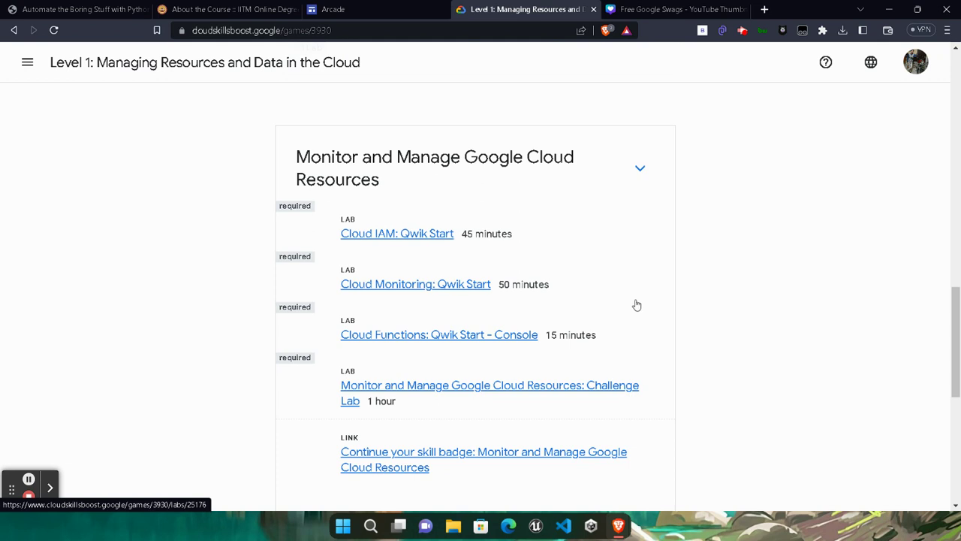
Step: Open the Cloud IAM: Qwik Start lab in the Monitor and Manage Google Cloud Resources section
scroll(635, 311, "up", 4)
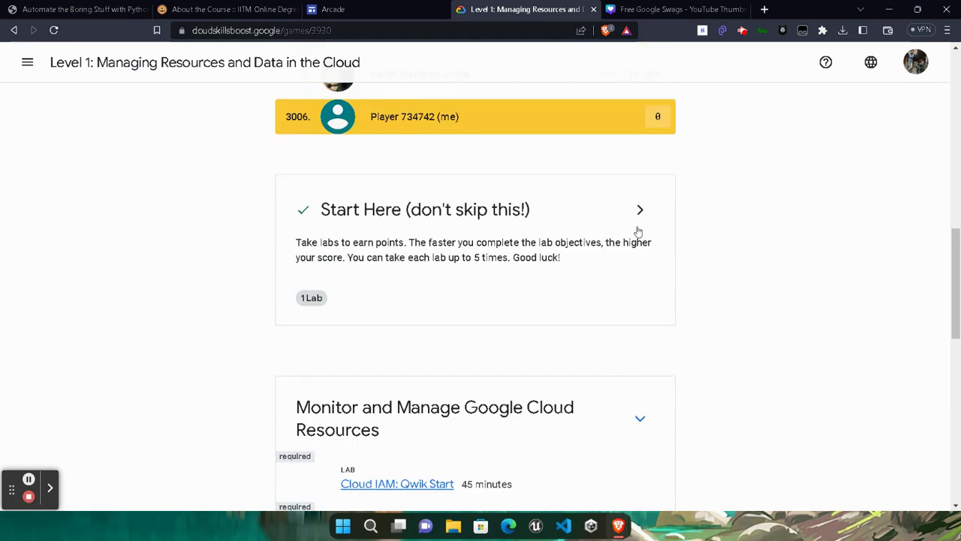
left_click(637, 210)
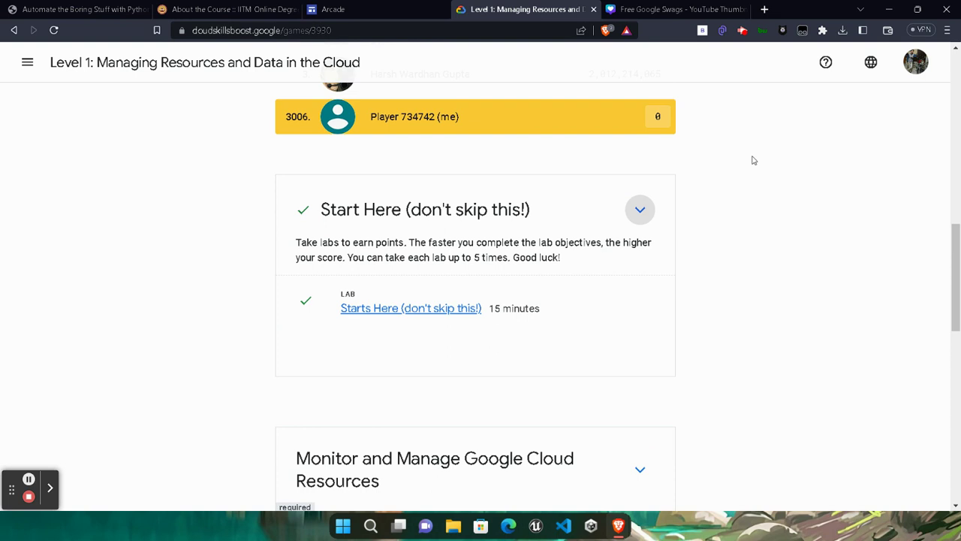
scroll(554, 278, "up", 15)
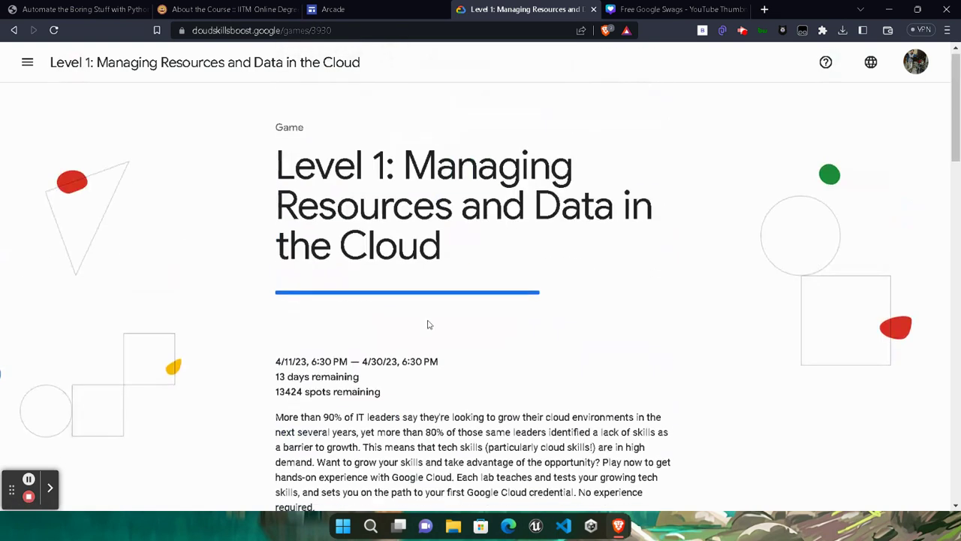
scroll(442, 369, "down", 4)
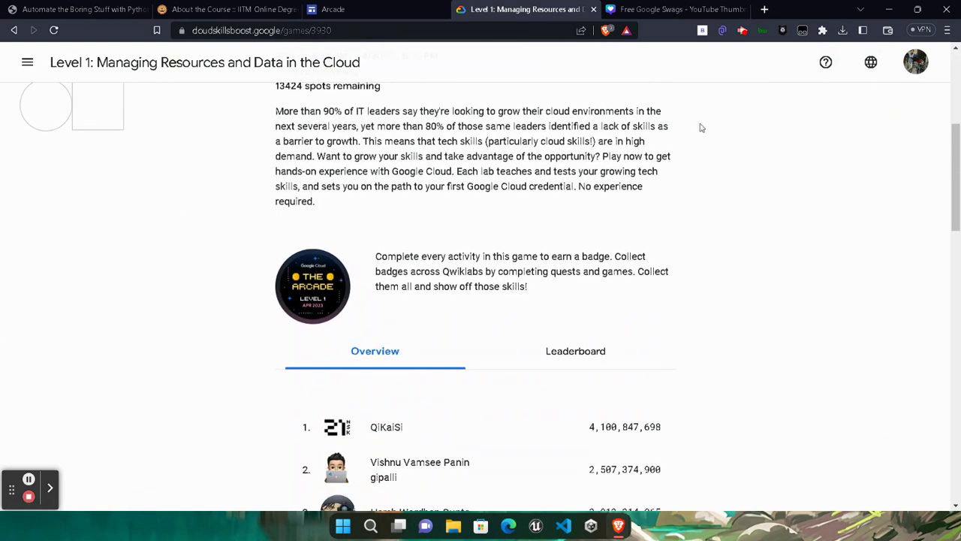
scroll(397, 308, "down", 10)
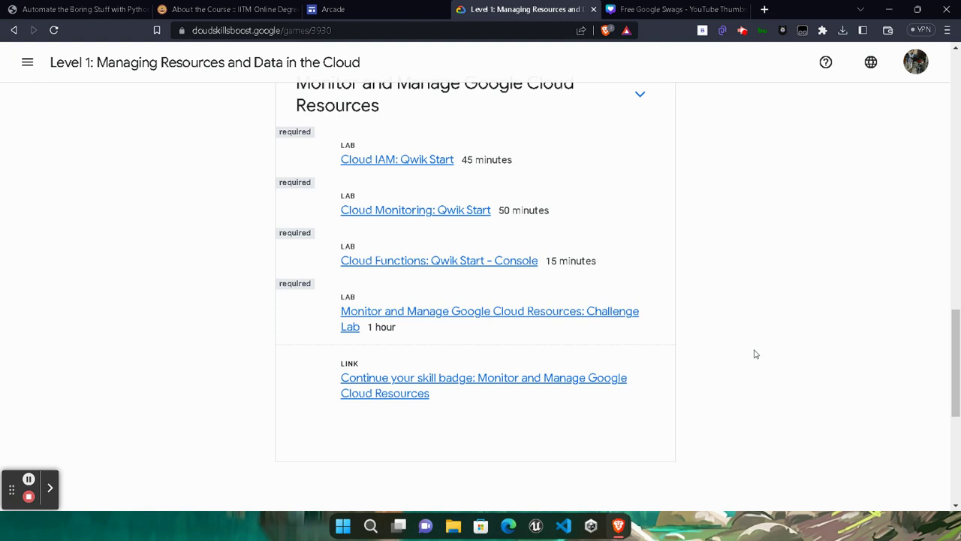
left_click(406, 165)
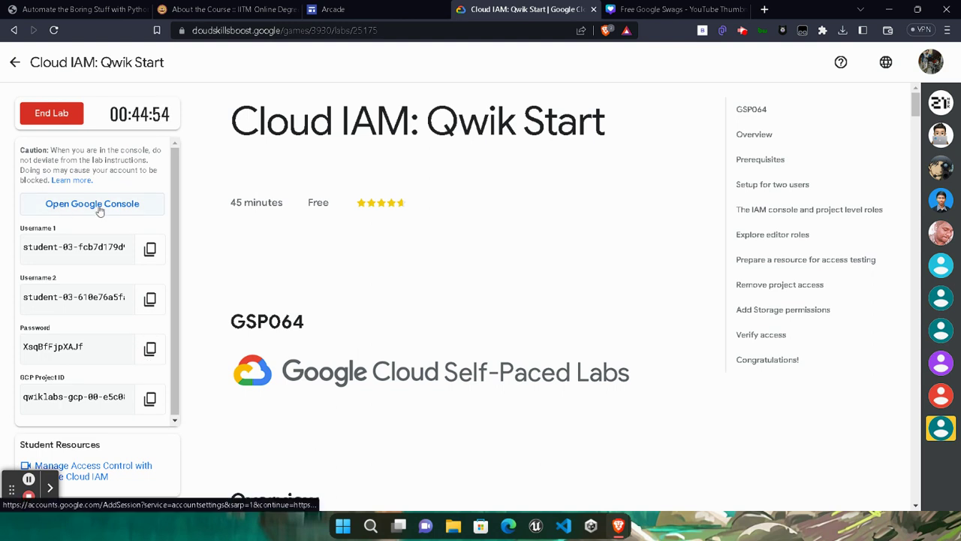
Step: Open the lab's Google Console link in a private window
right_click(100, 210)
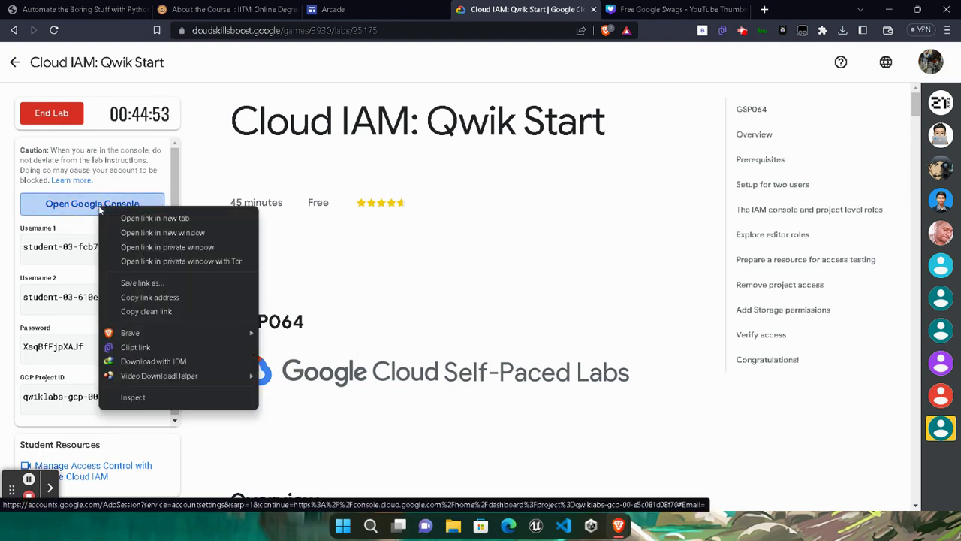
left_click(190, 248)
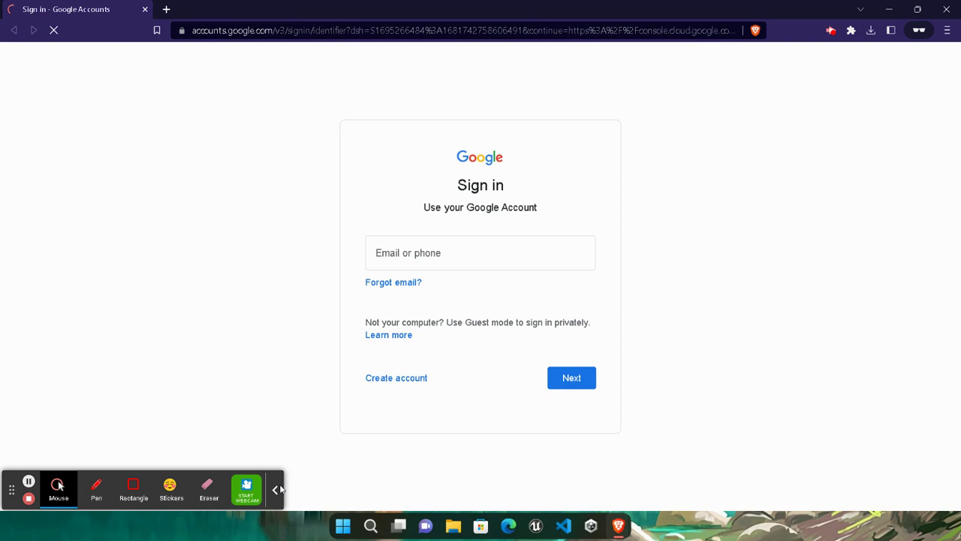
left_click(276, 490)
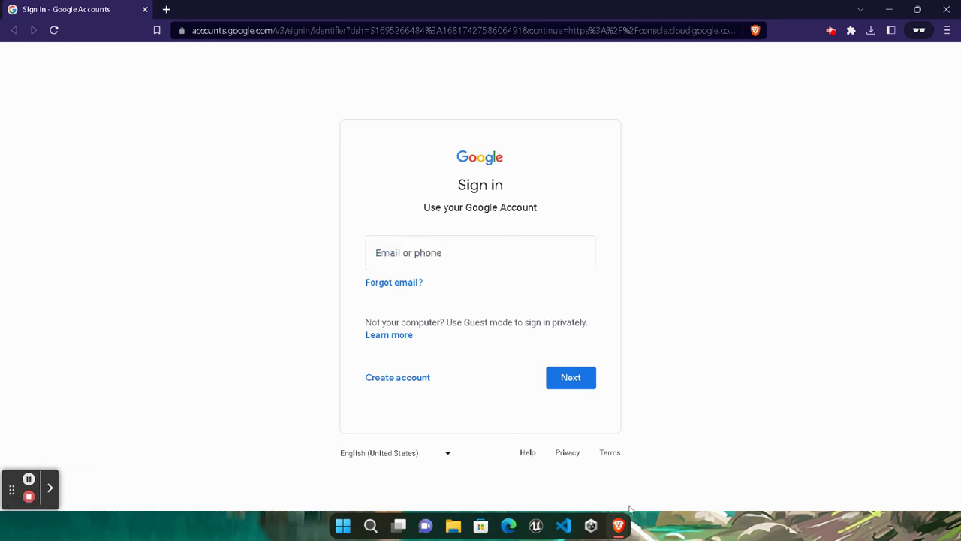
Step: Copy Username 1 from the lab page and submit it as the Google sign-in email
mouse_move(614, 529)
left_click(522, 488)
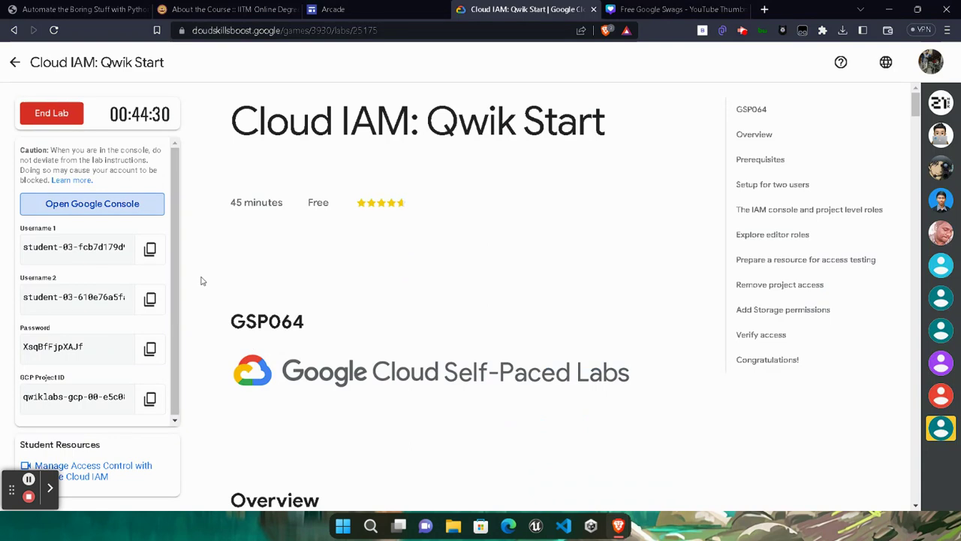
left_click(151, 250)
mouse_move(618, 526)
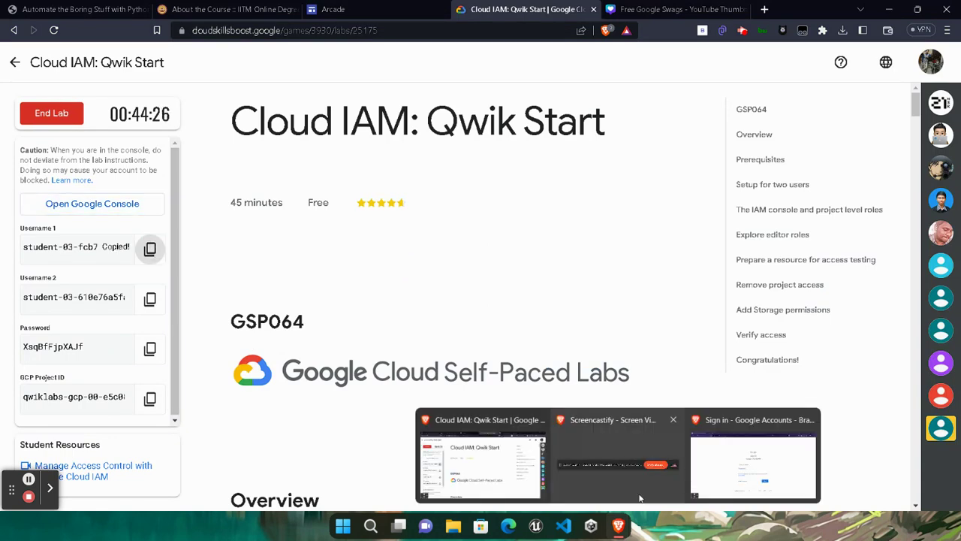
left_click(781, 454)
left_click(458, 260)
key("ctrl+v")
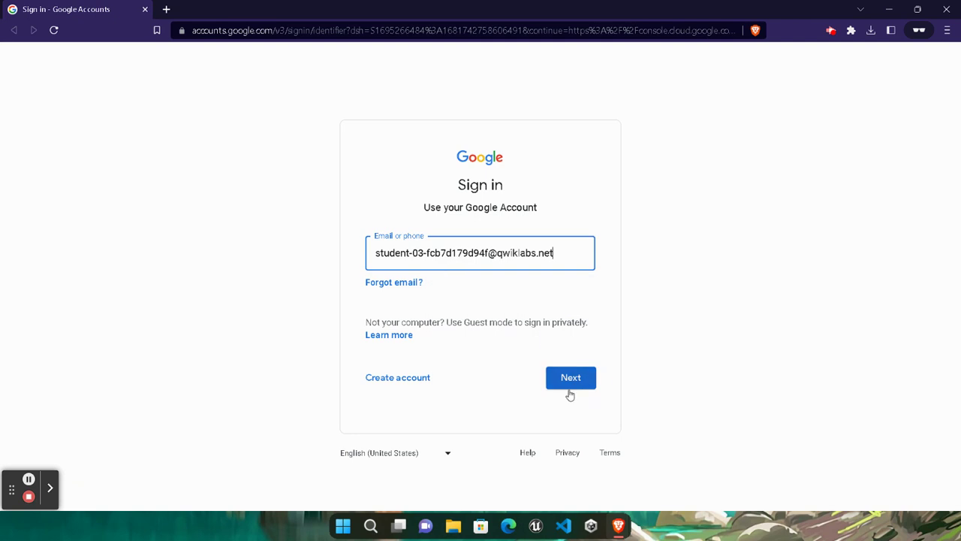
left_click(586, 383)
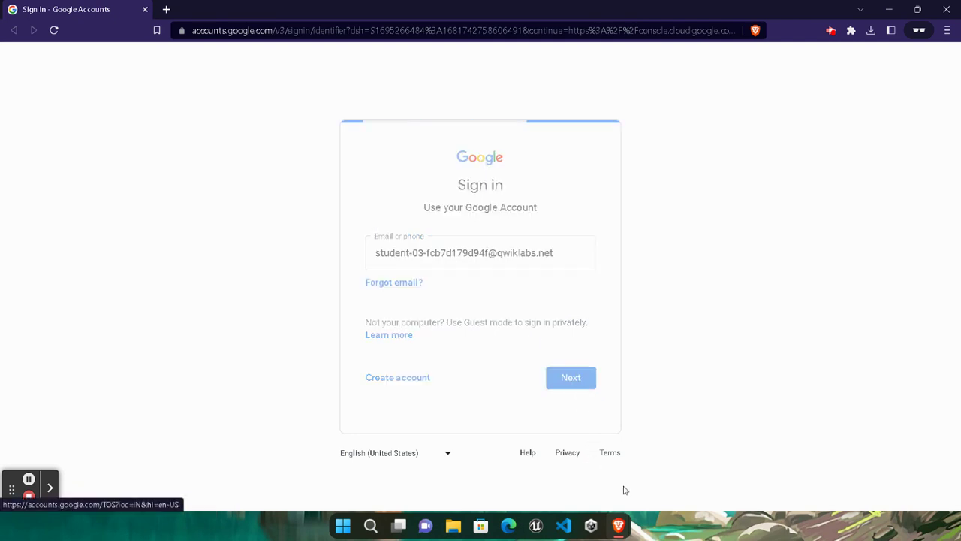
Step: Copy the lab password and submit it in the password field of the Google sign-in page
mouse_move(618, 526)
left_click(480, 451)
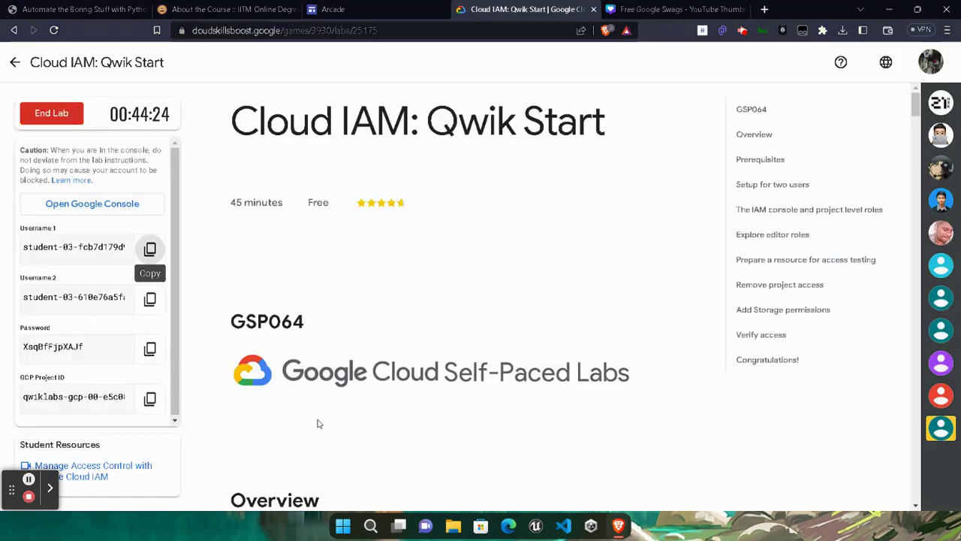
left_click(151, 348)
mouse_move(618, 526)
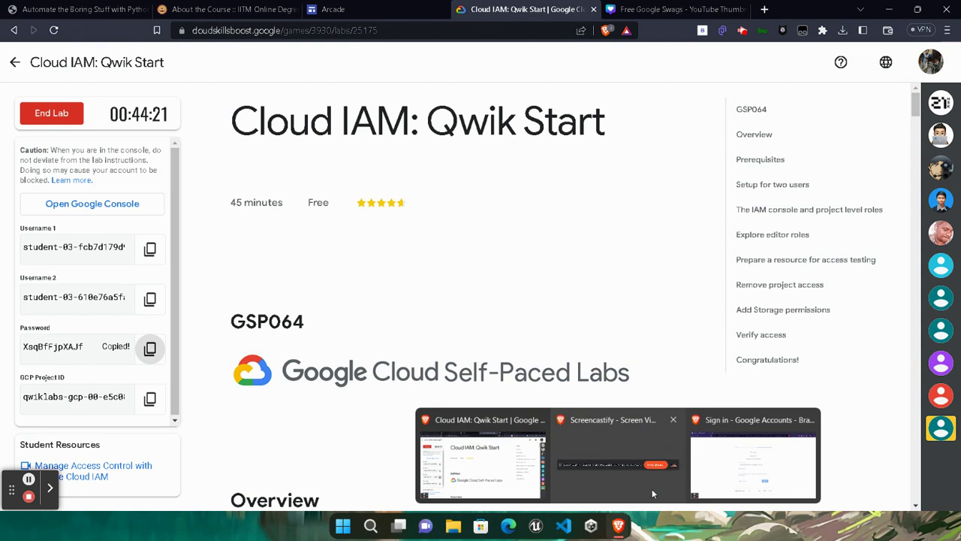
left_click(647, 458)
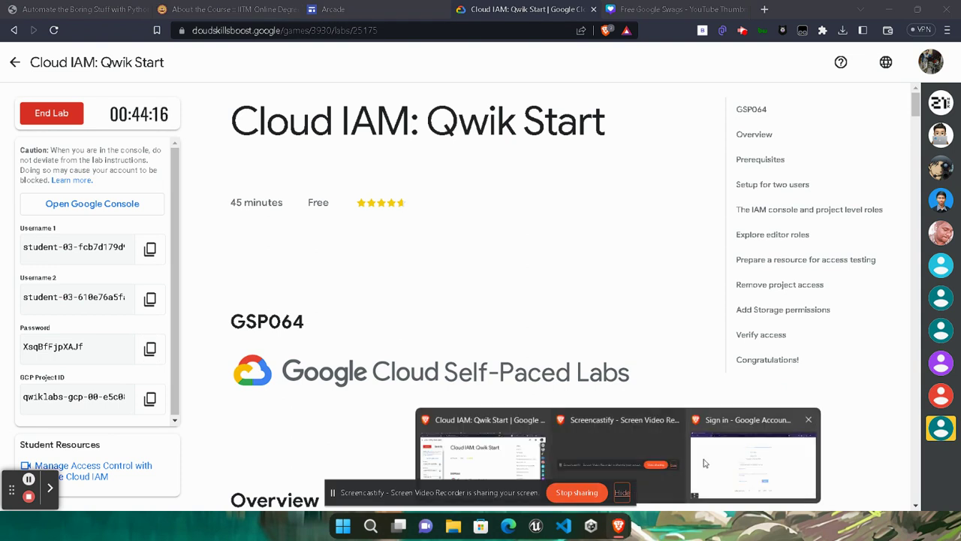
left_click(796, 450)
left_click(442, 283)
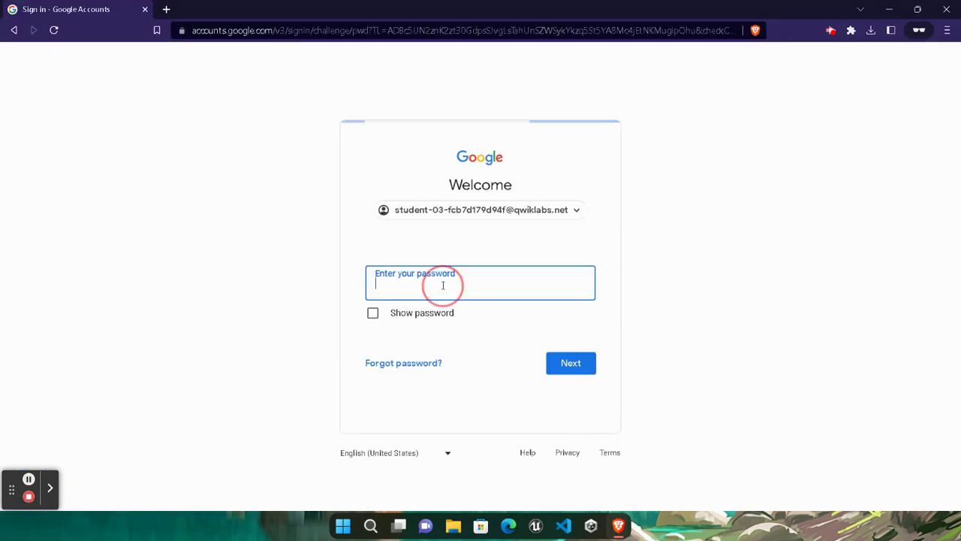
key("ctrl+v")
left_click(563, 364)
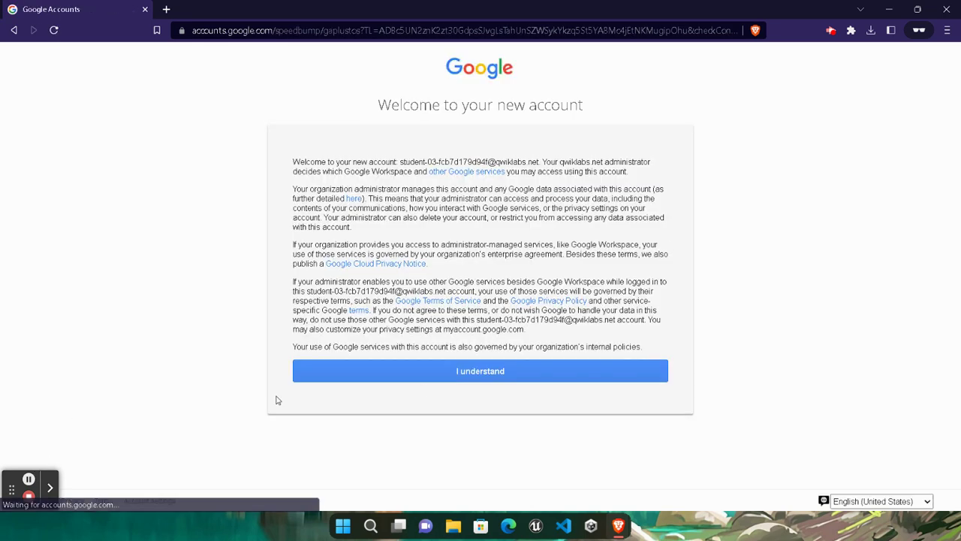
Step: Acknowledge the new account notice and agree to the Google Cloud Platform Terms of Service
left_click(460, 373)
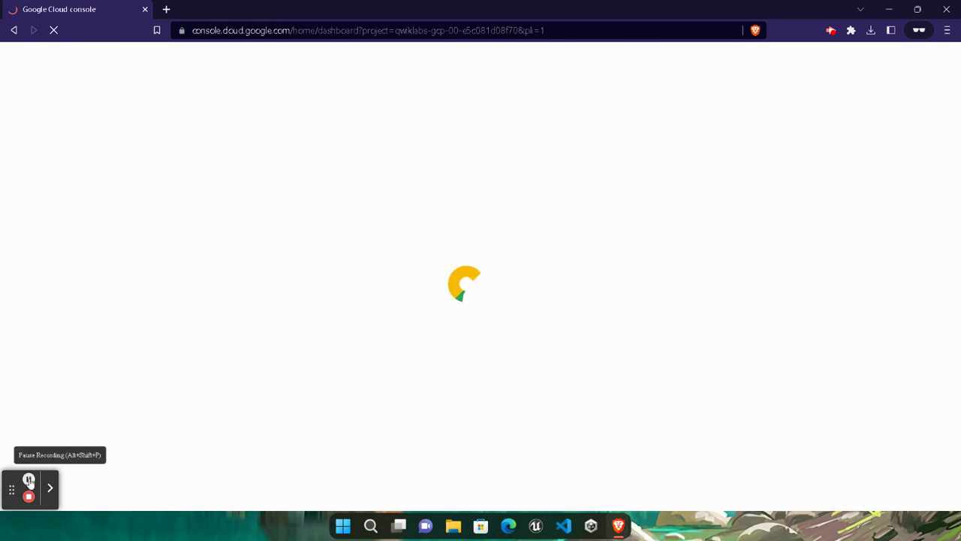
left_click(28, 479)
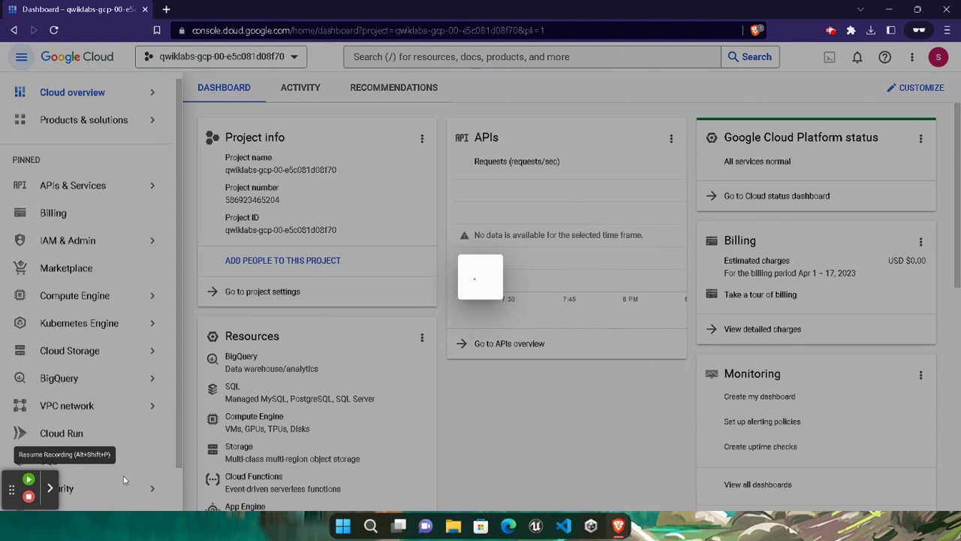
key("alt+shift+p")
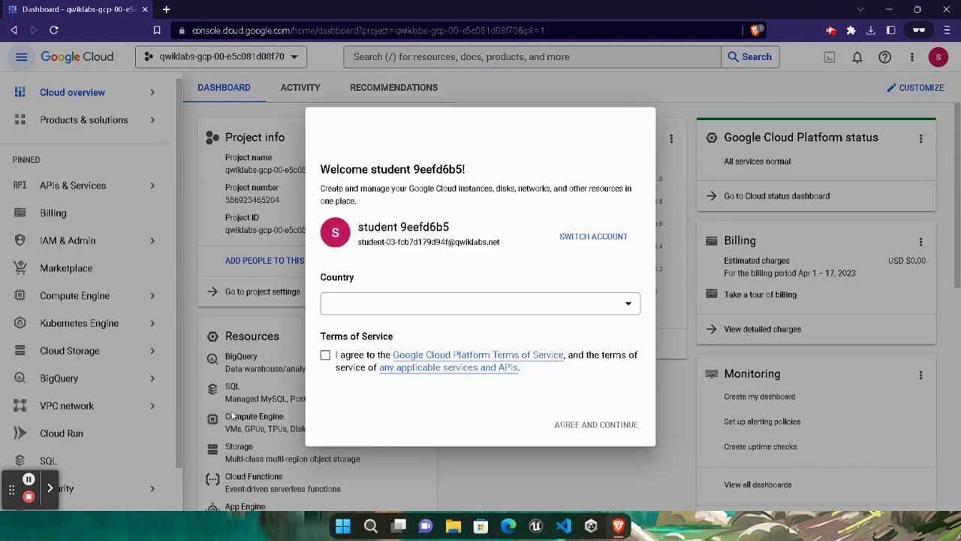
left_click(333, 358)
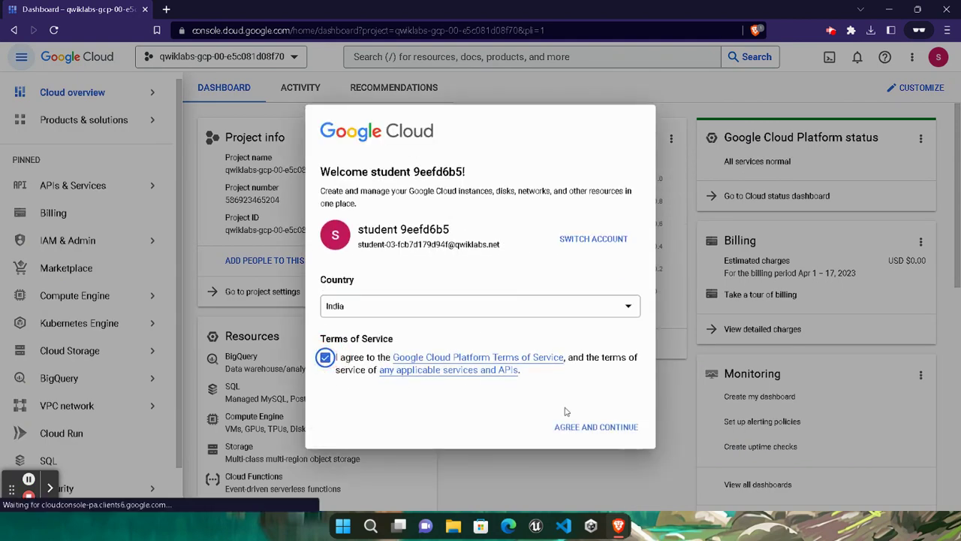
left_click(591, 428)
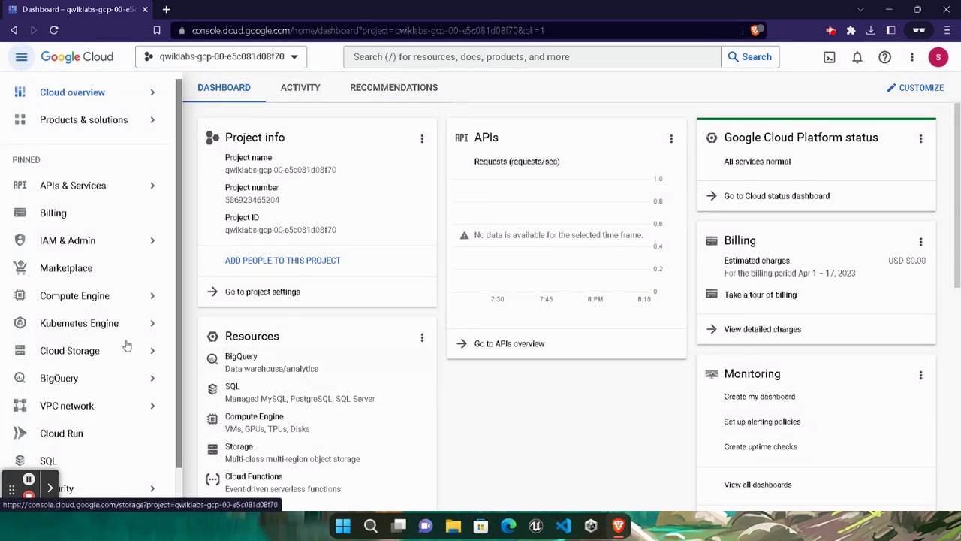
Step: Go to the Cloud Storage buckets and start creating a new bucket
mouse_move(128, 354)
left_click(189, 359)
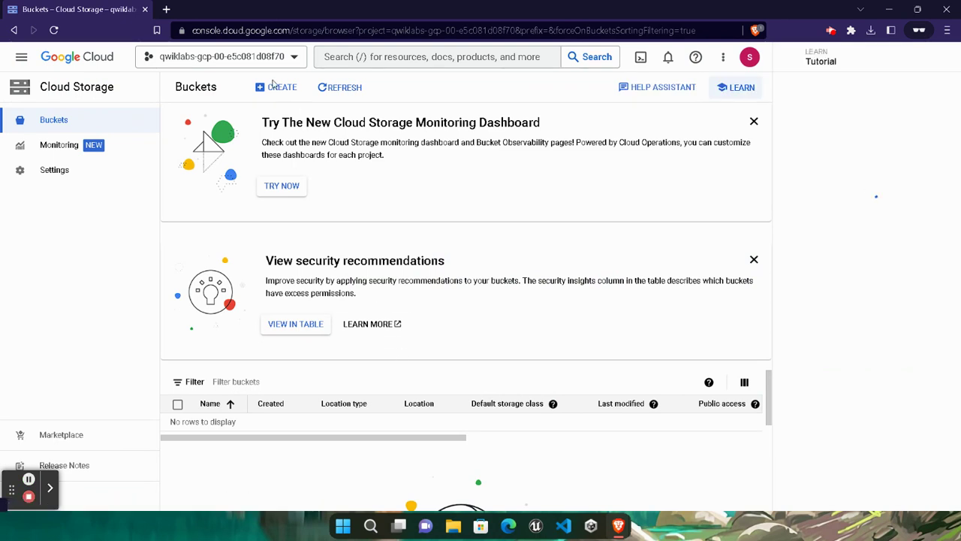
left_click(273, 90)
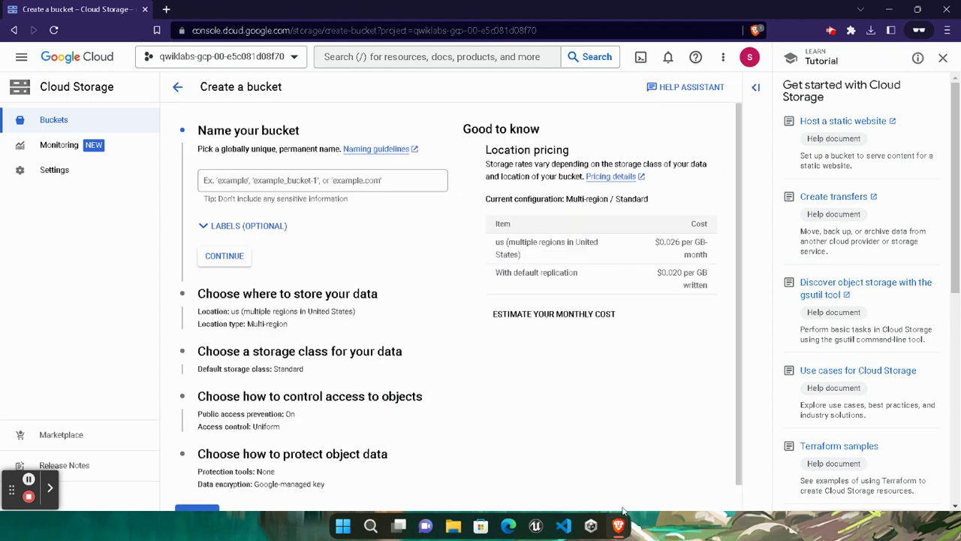
Step: Copy the GCP Project ID from the lab page and use qwiklabs-gcp-00-e5c081d08f70 as the bucket name
mouse_move(618, 525)
left_click(488, 462)
left_click(150, 399)
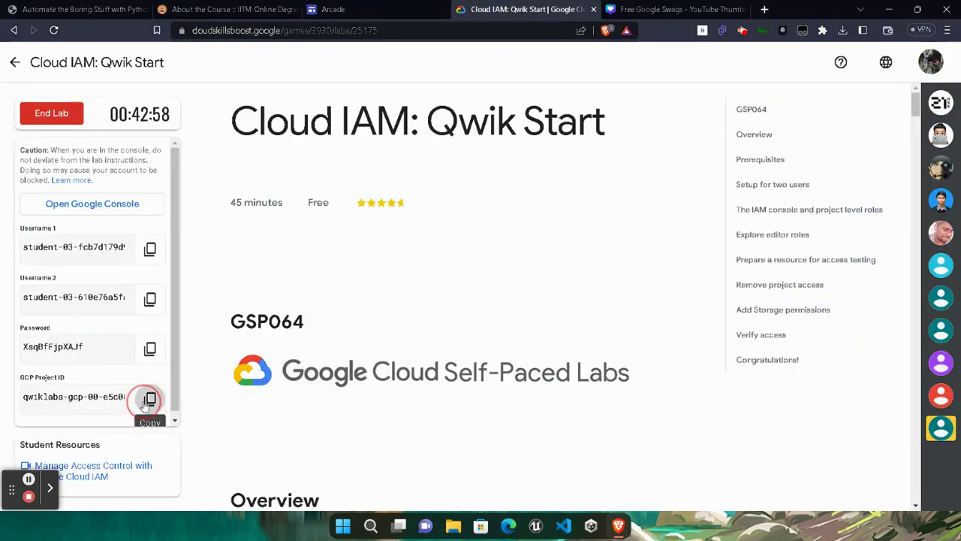
left_click(730, 467)
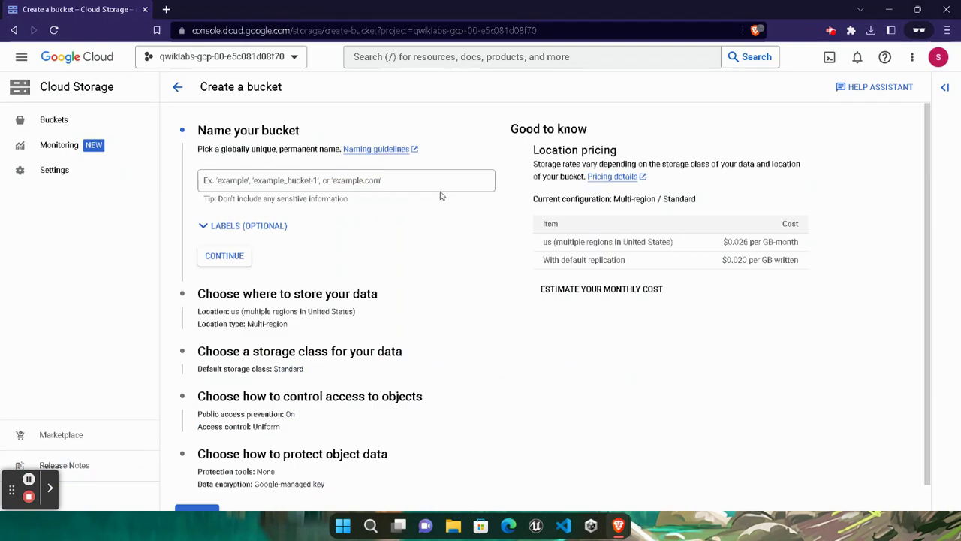
left_click(443, 186)
key("ctrl+v")
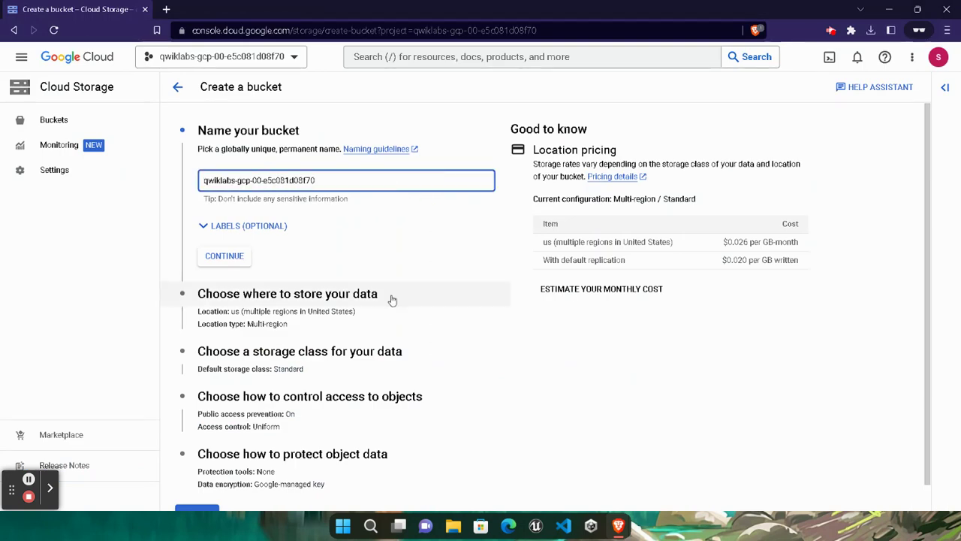
Step: Create the bucket with the default settings, keep public access prevention enforced, and dismiss the notification
scroll(379, 316, "down", 1)
left_click(196, 486)
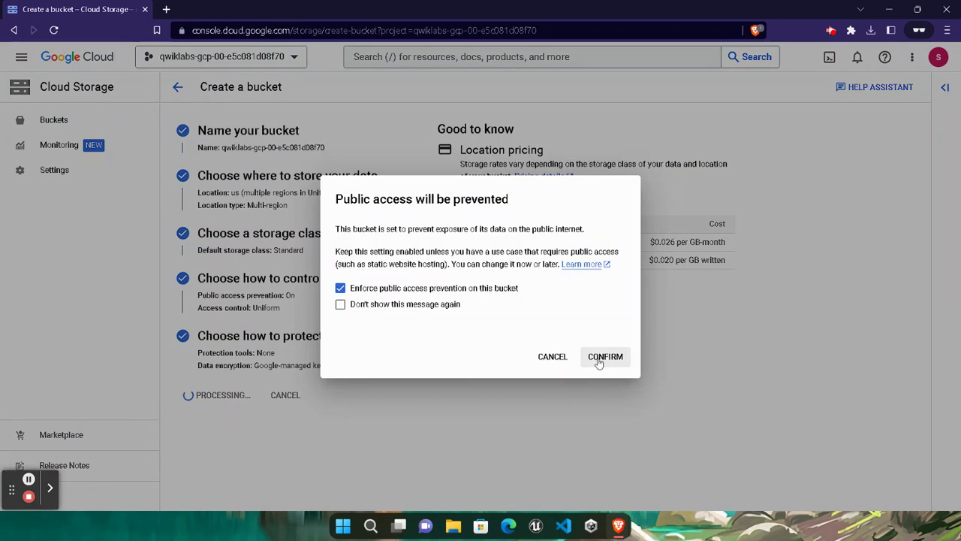
left_click(599, 360)
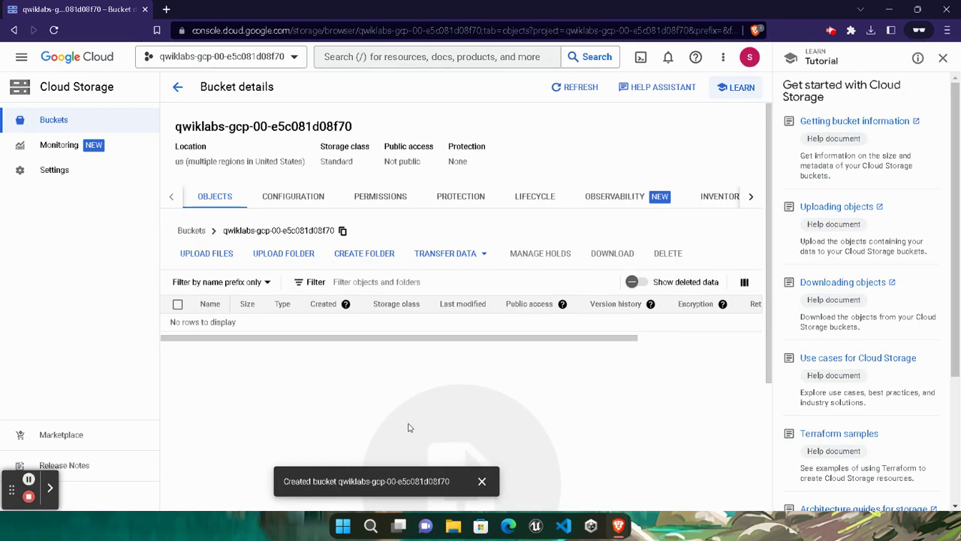
left_click(482, 481)
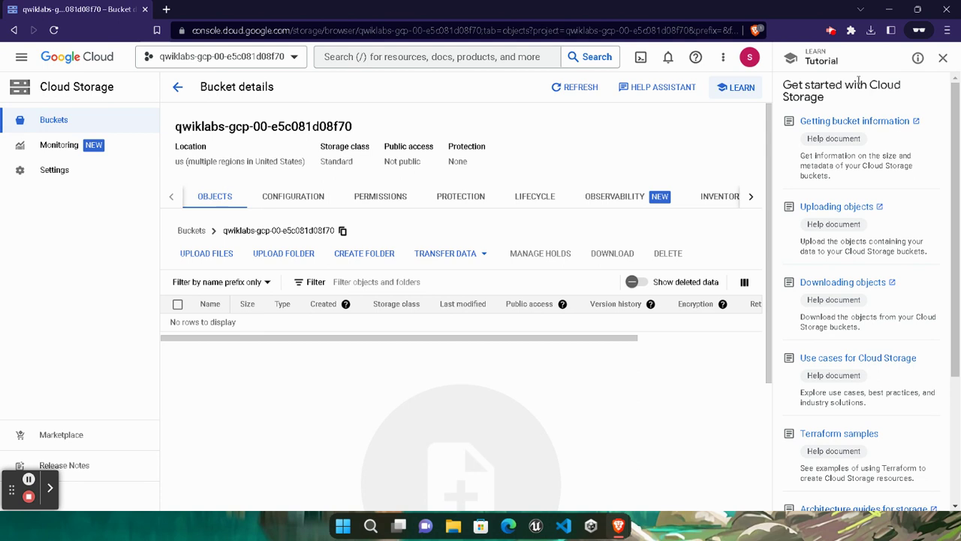
Step: Create an empty text document named sample.txt in the Desktop folder and upload it to the qwiklabs-gcp-00-e5c081d08f70 bucket
mouse_move(723, 303)
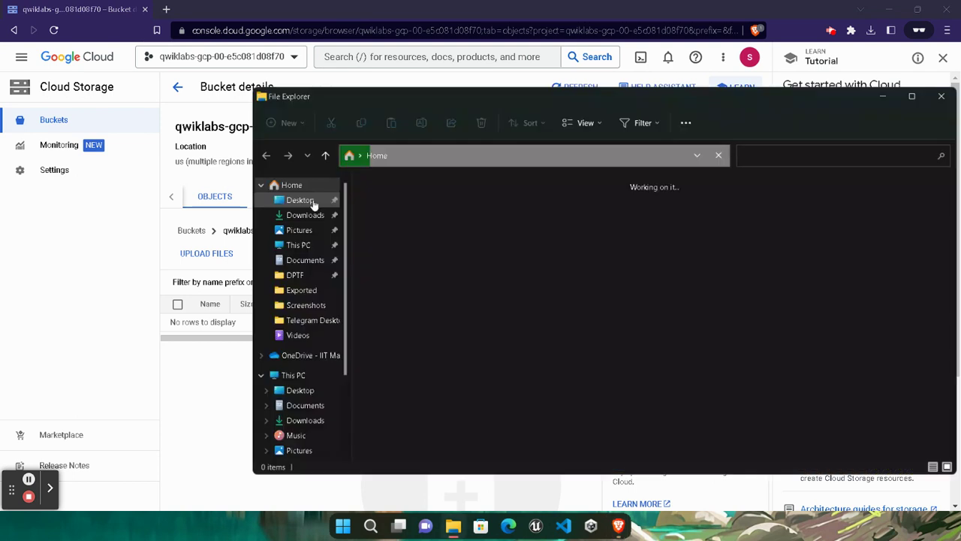
left_click(304, 200)
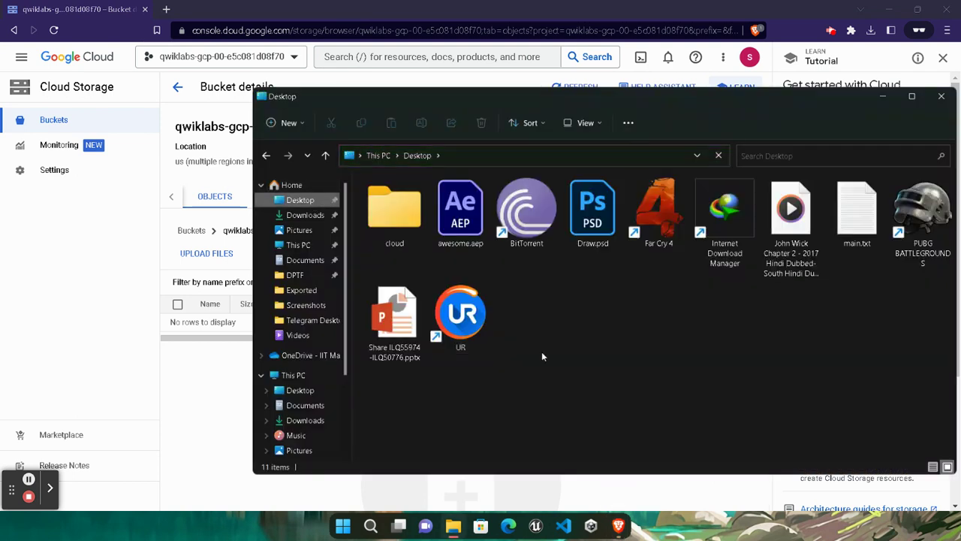
right_click(617, 304)
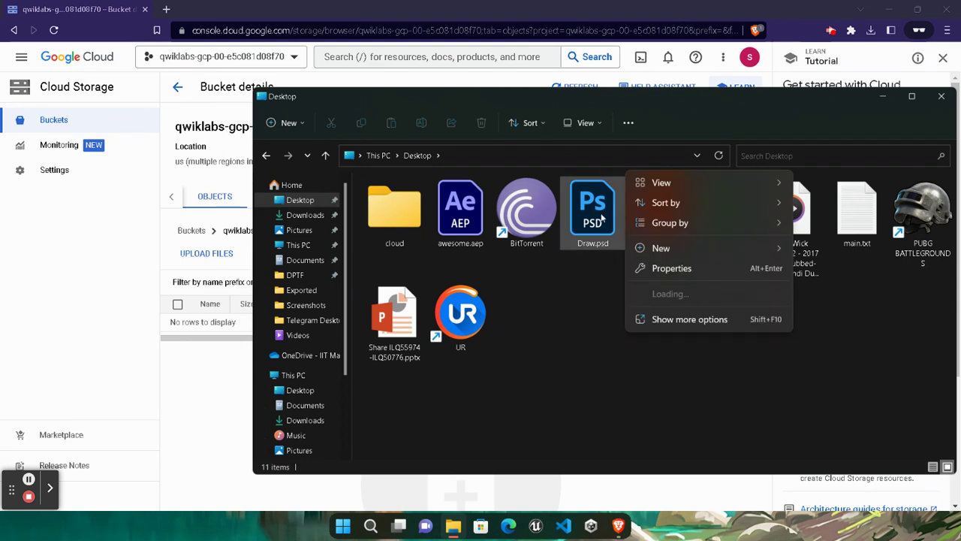
mouse_move(683, 256)
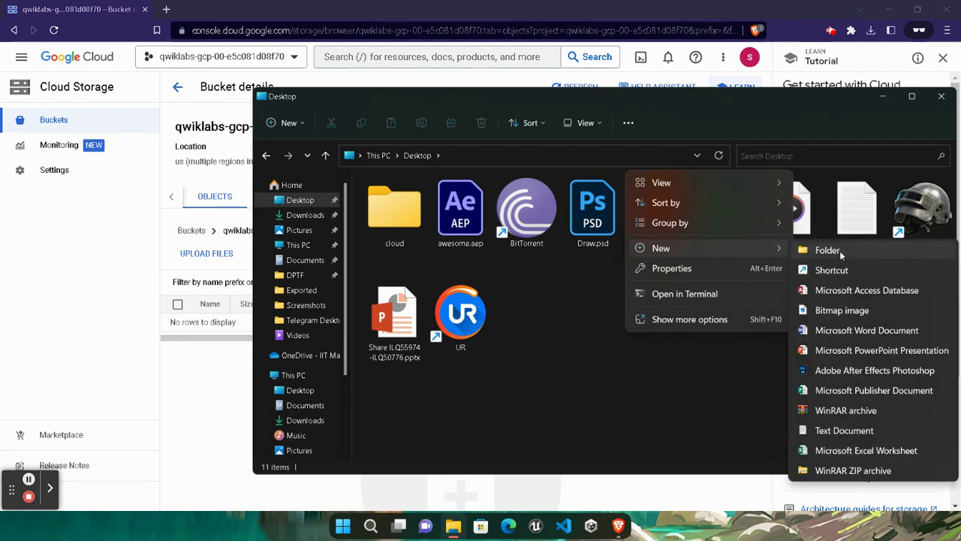
left_click(847, 431)
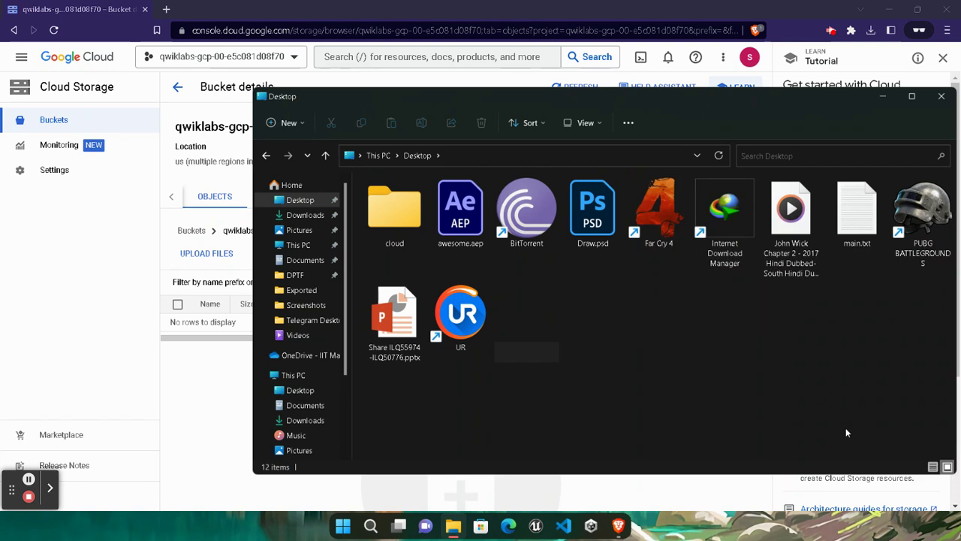
type("sample.txt")
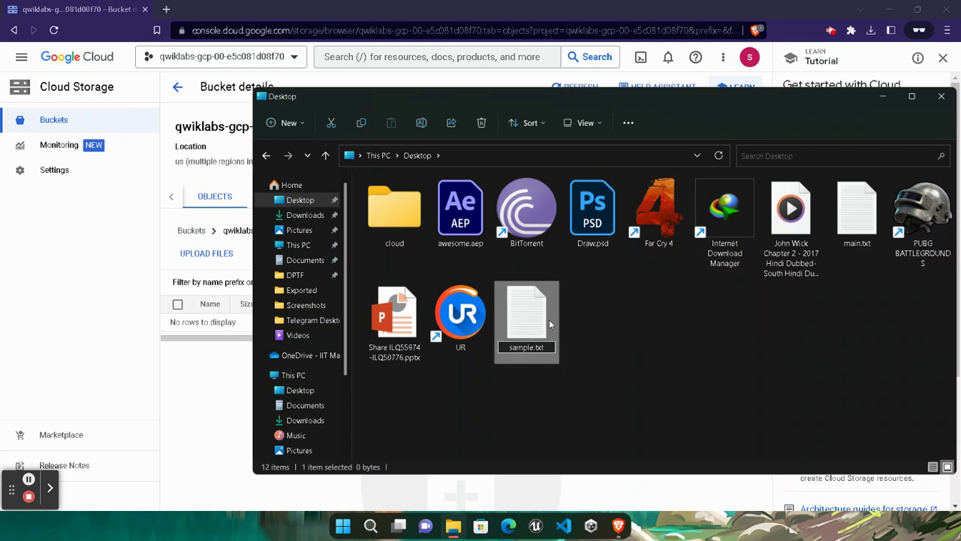
key("Return")
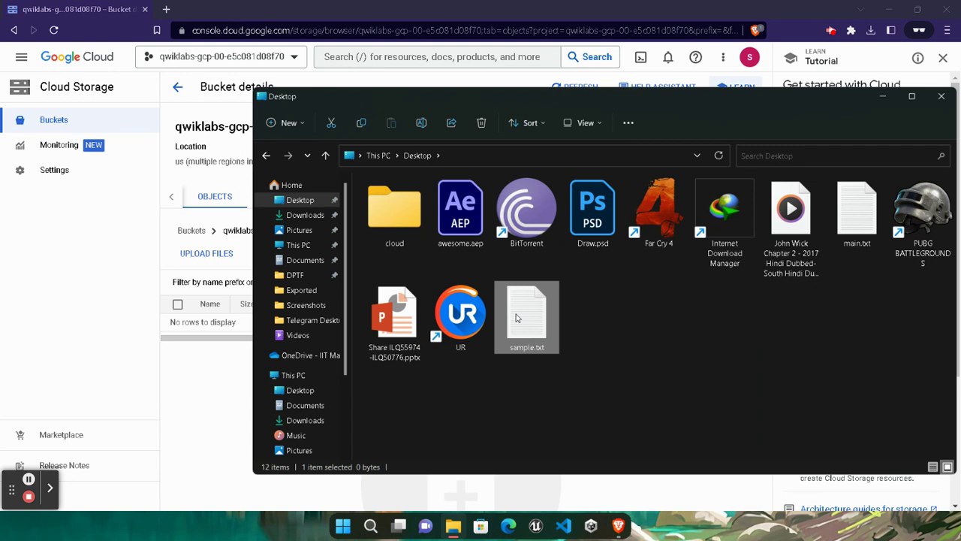
left_click_drag(516, 318, 214, 394)
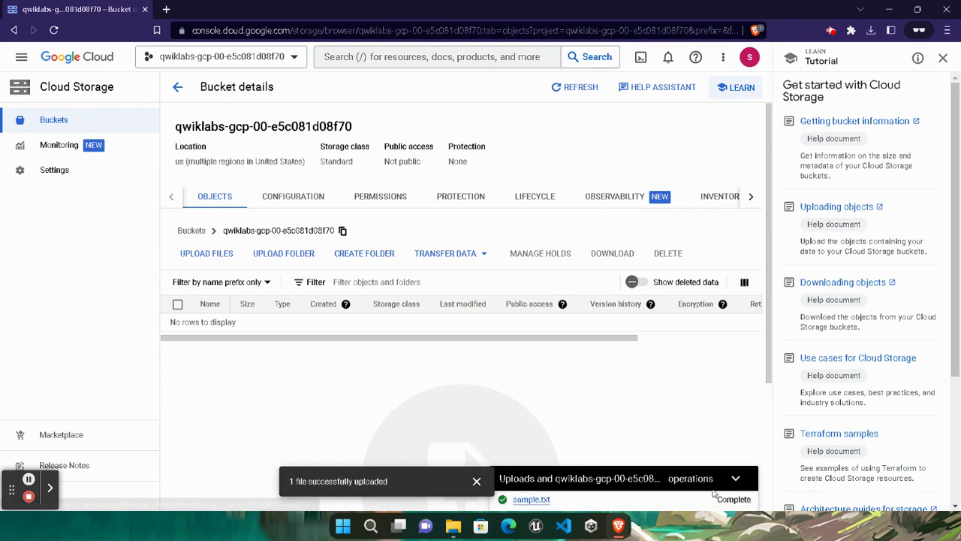
left_click(476, 480)
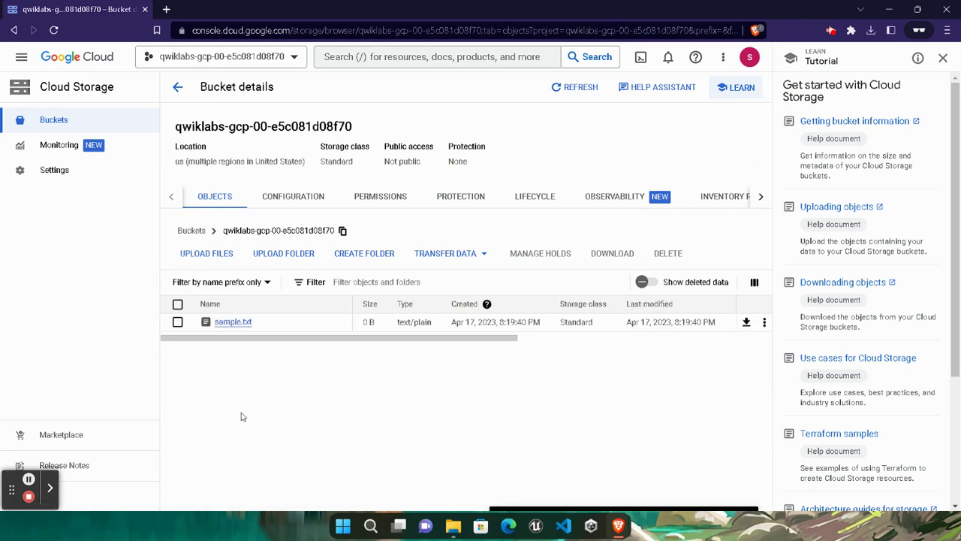
Step: Go to the IAM page under IAM & Admin for the current project
left_click(22, 58)
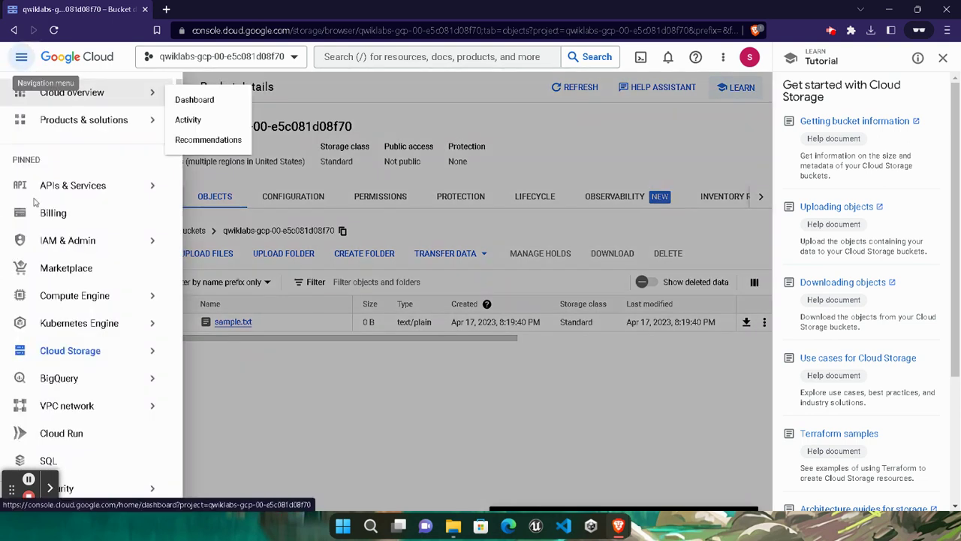
mouse_move(116, 188)
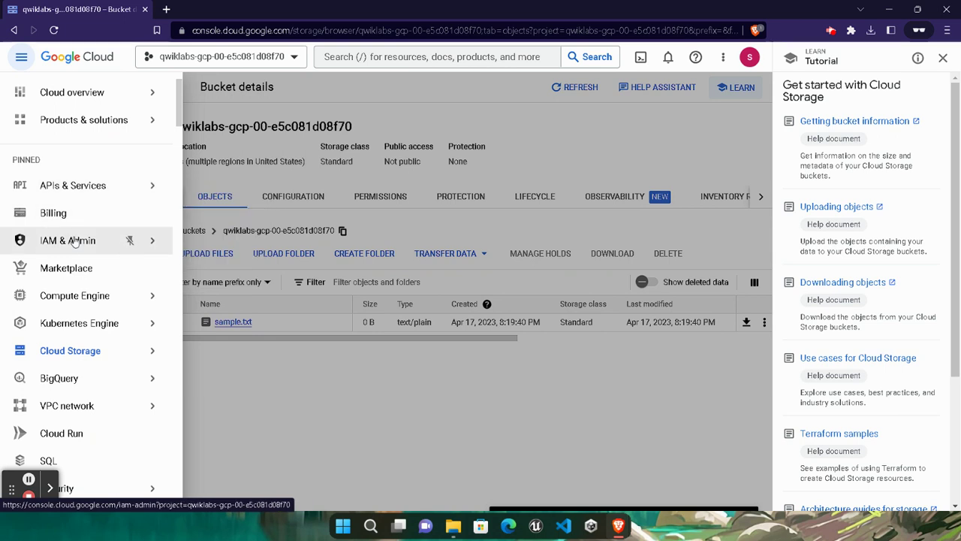
mouse_move(75, 242)
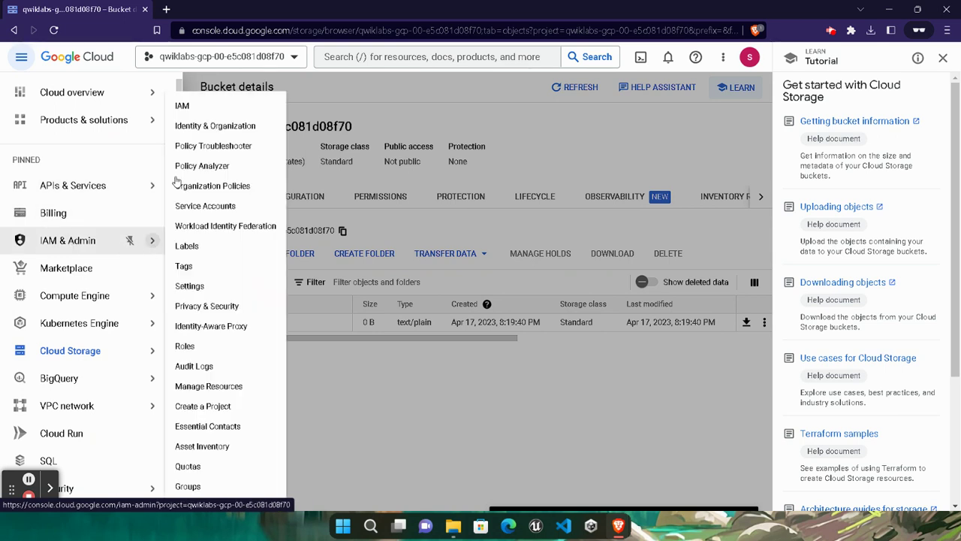
left_click(183, 105)
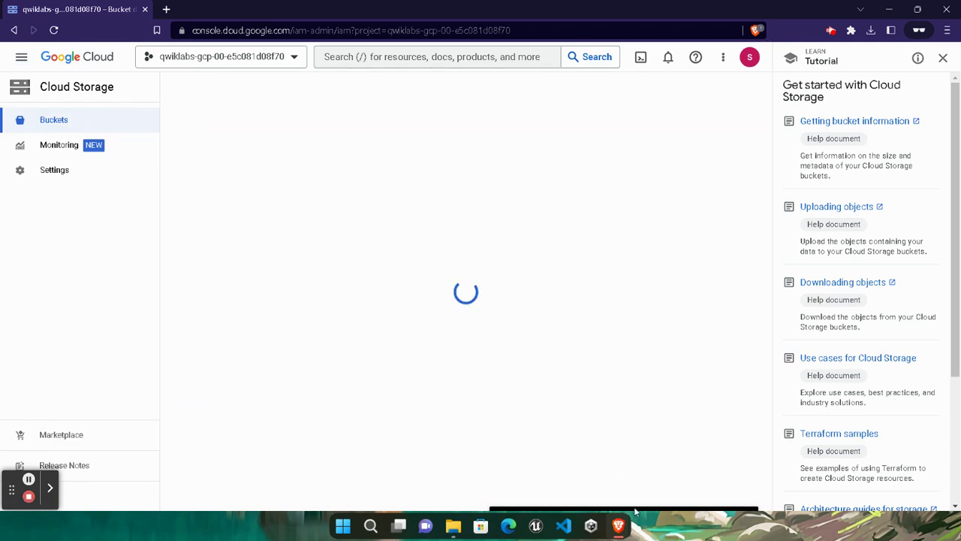
Step: Check the Username 2 account on the lab page and return to the project's IAM permissions
mouse_move(618, 526)
left_click(478, 493)
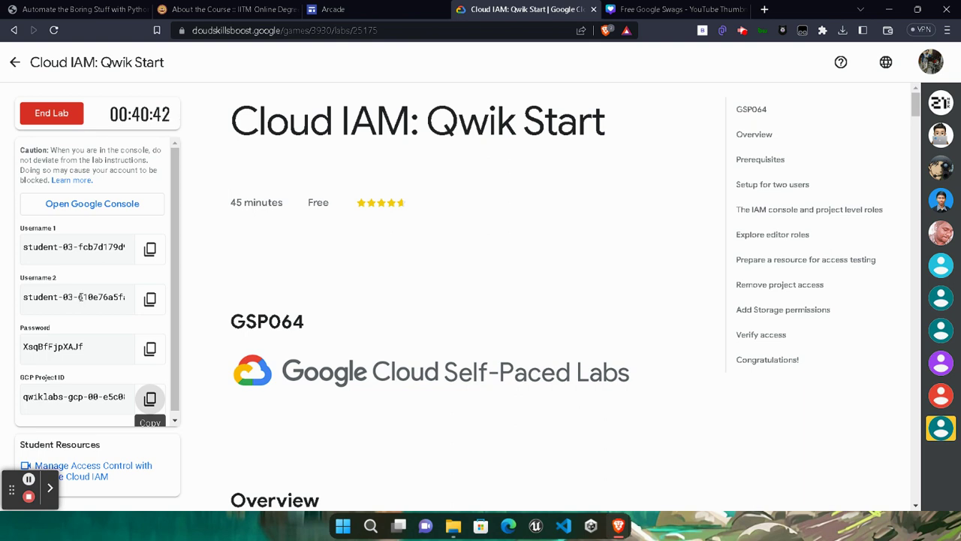
left_click_drag(79, 297, 103, 300)
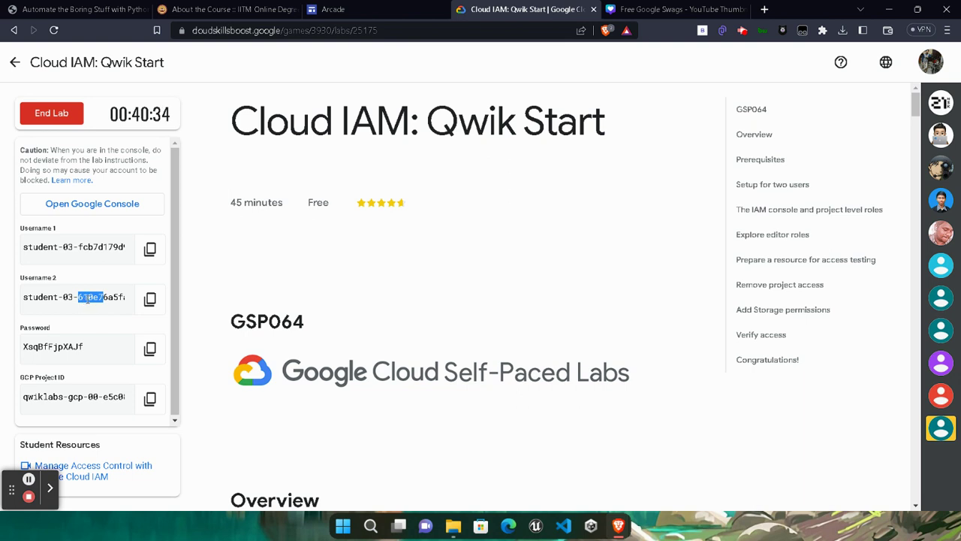
mouse_move(618, 525)
left_click(668, 463)
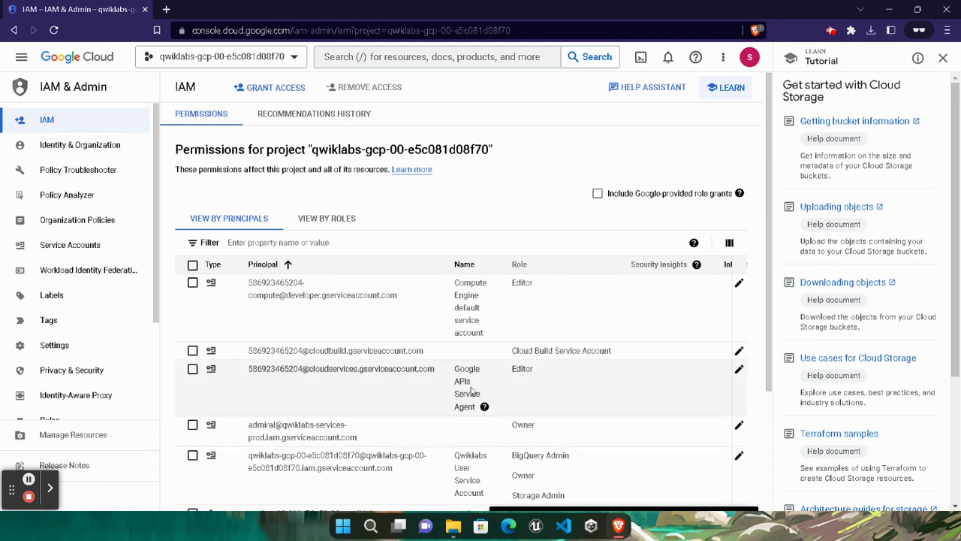
Step: Remove the Viewer role from the Username 2 principal and save the access change
scroll(387, 366, "down", 3)
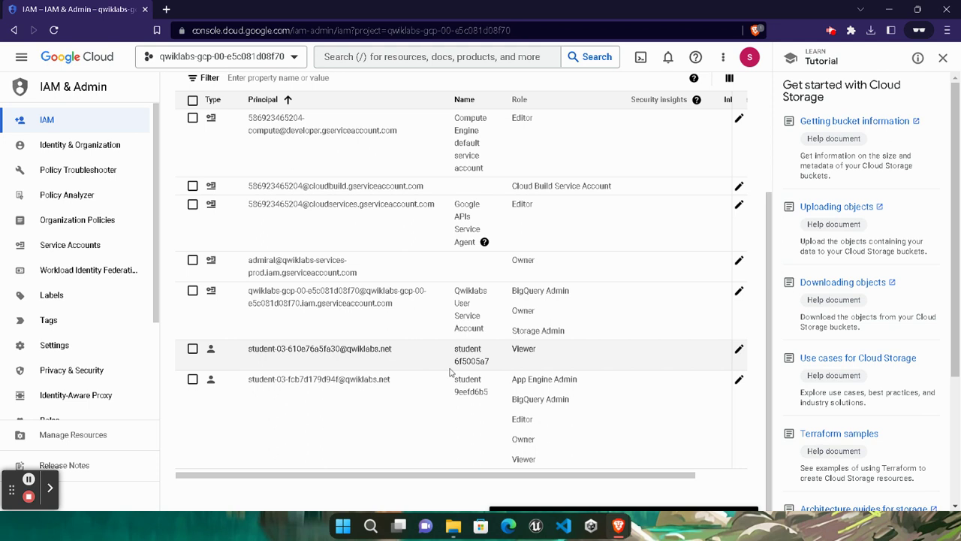
left_click(740, 351)
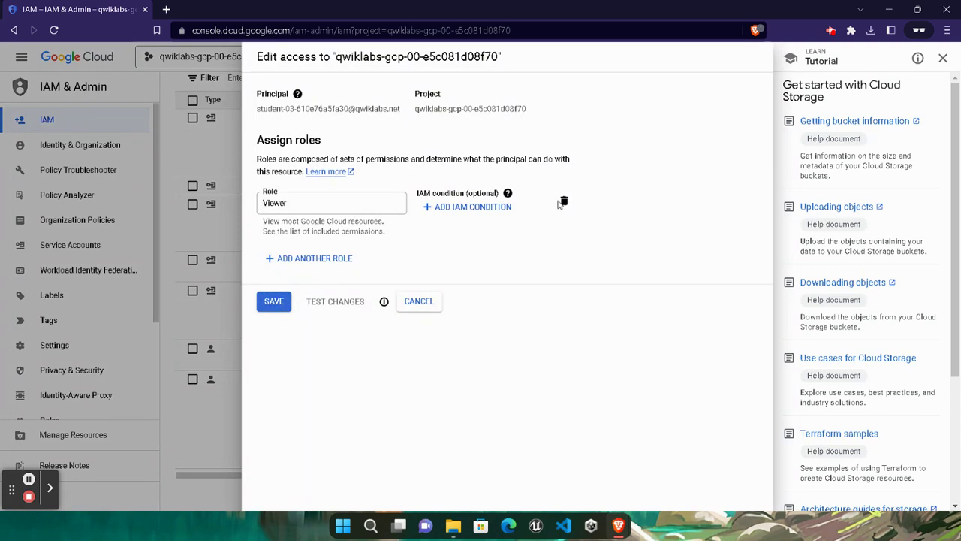
left_click(564, 201)
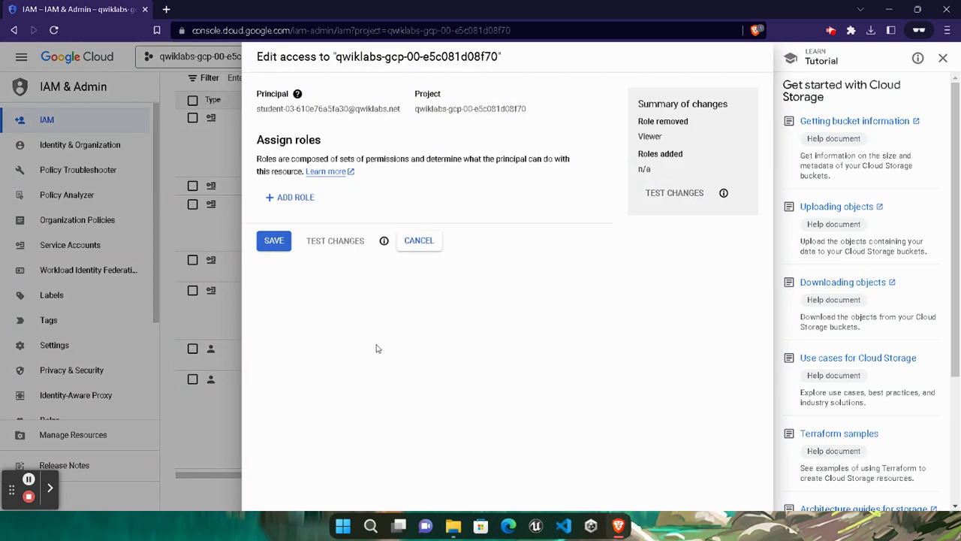
left_click(278, 246)
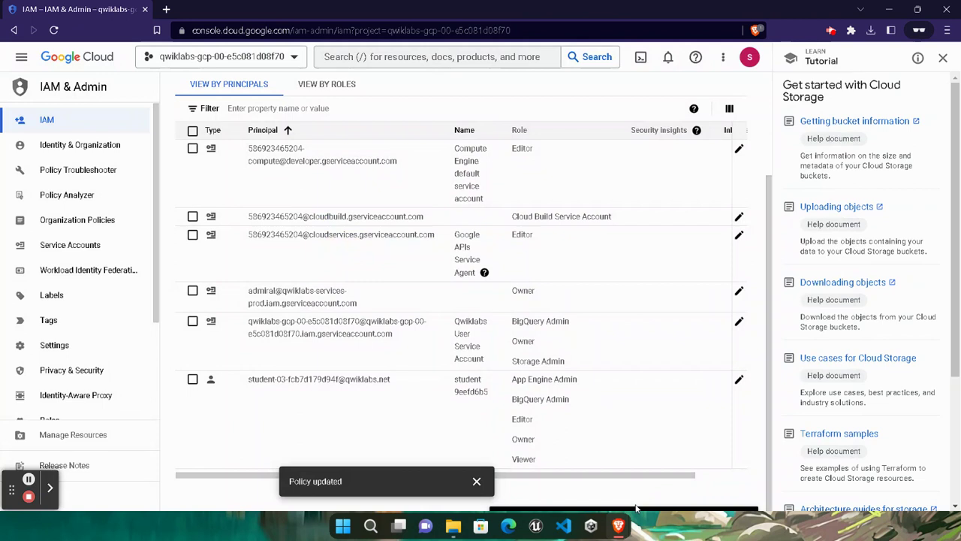
Step: Switch to the lab page and check progress for the "Create a bucket and upload a sample file" objective
mouse_move(618, 524)
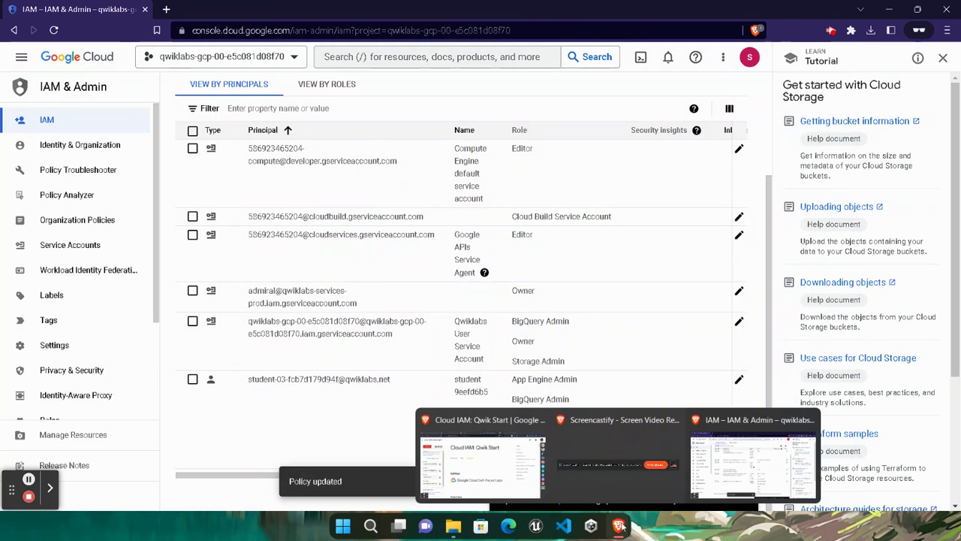
left_click(444, 365)
scroll(444, 365, "down", 20)
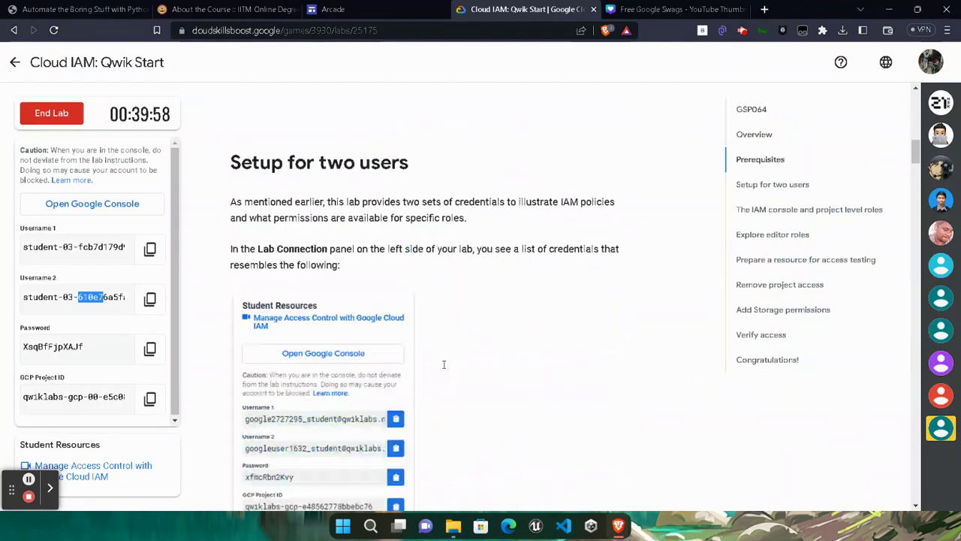
scroll(444, 368, "down", 20)
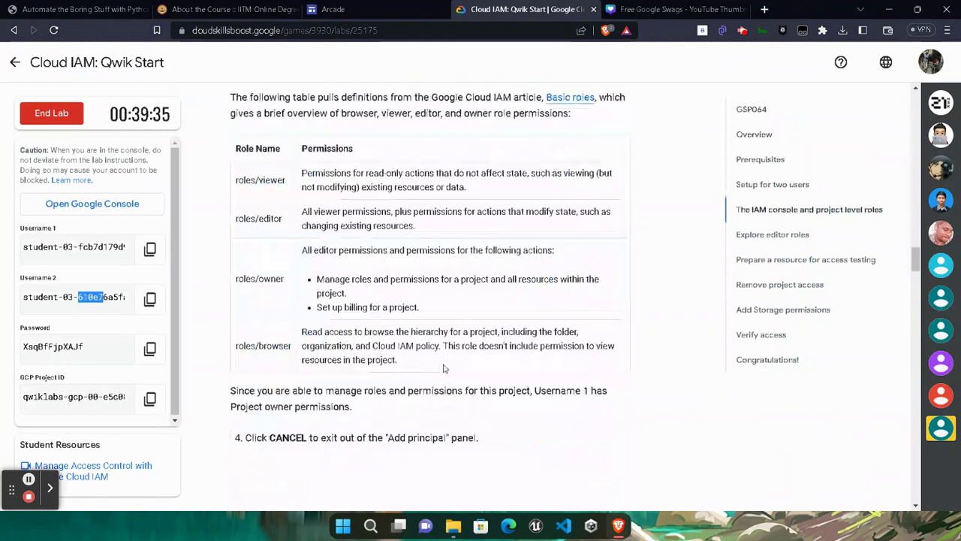
scroll(443, 368, "down", 7)
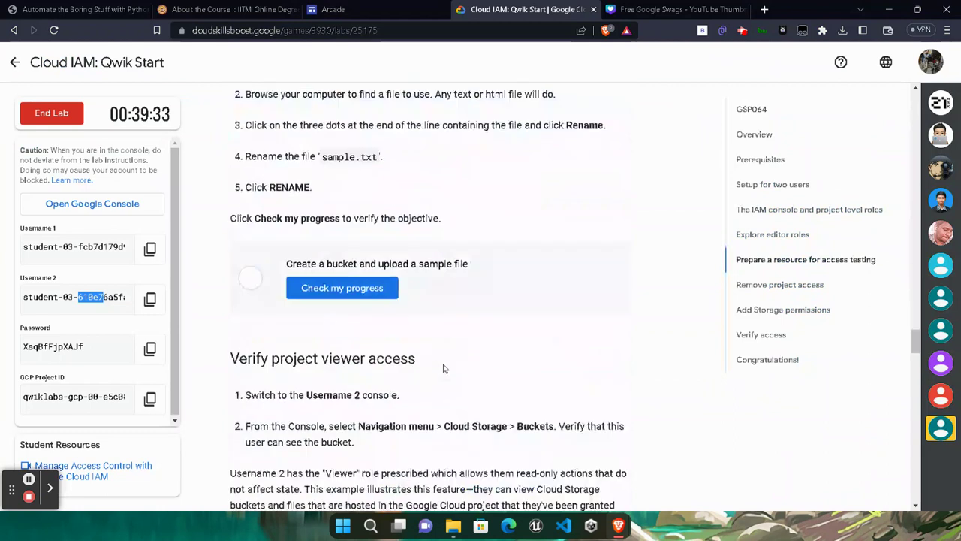
scroll(403, 335, "up", 3)
left_click(381, 351)
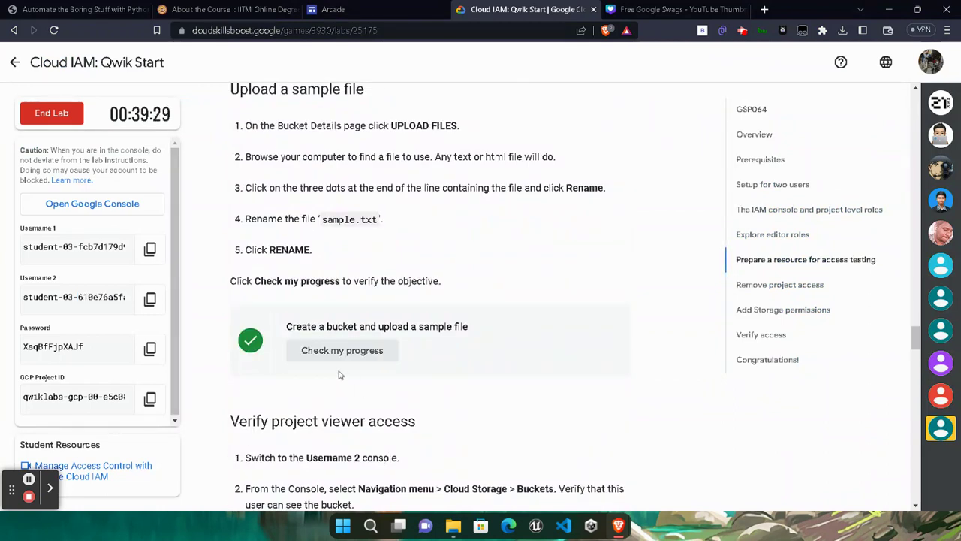
Step: Check progress for the "Remove project access" objective in the lab instructions
scroll(344, 380, "down", 7)
scroll(339, 375, "down", 10)
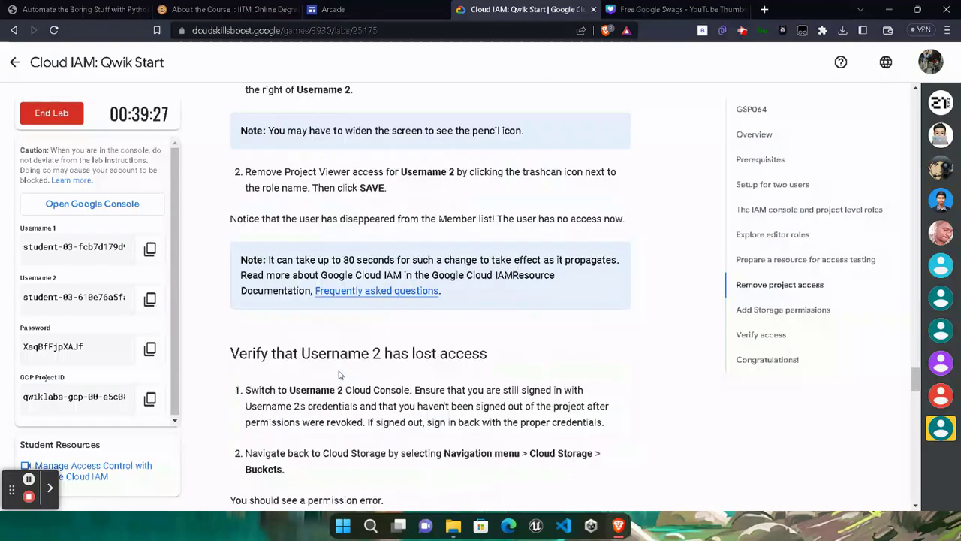
left_click(355, 262)
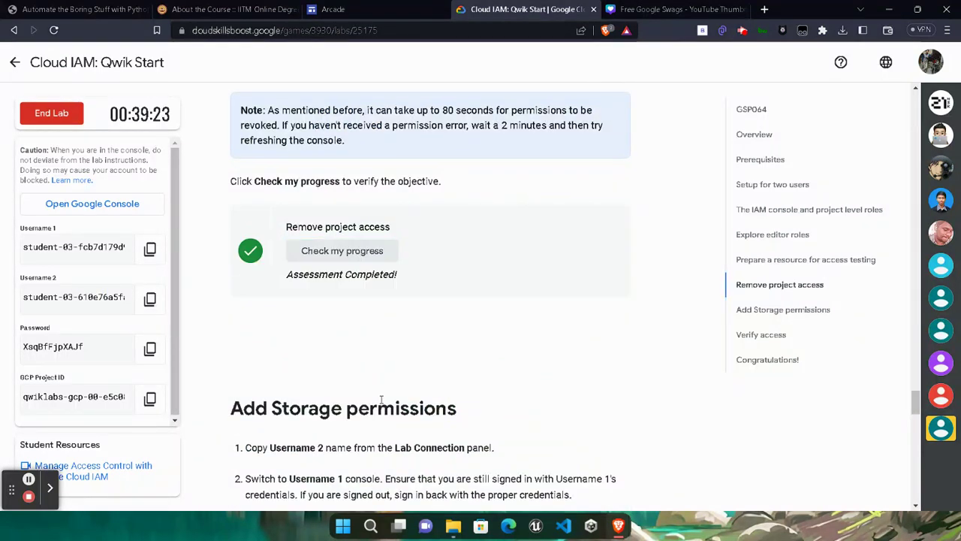
Step: Copy Username 2 from the lab page and enter it as the new principal when granting access to the project in IAM
scroll(284, 427, "down", 3)
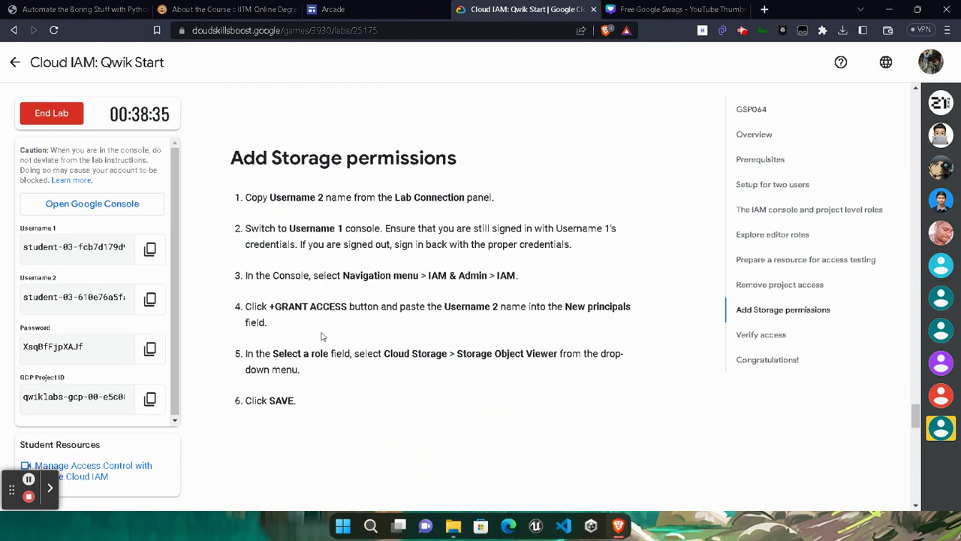
left_click(150, 298)
mouse_move(618, 526)
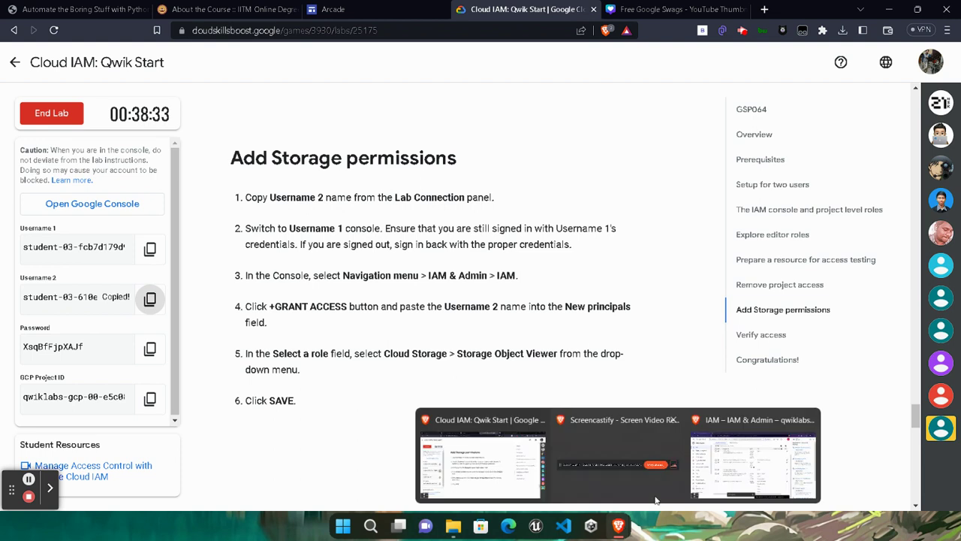
left_click(796, 416)
scroll(382, 299, "up", 3)
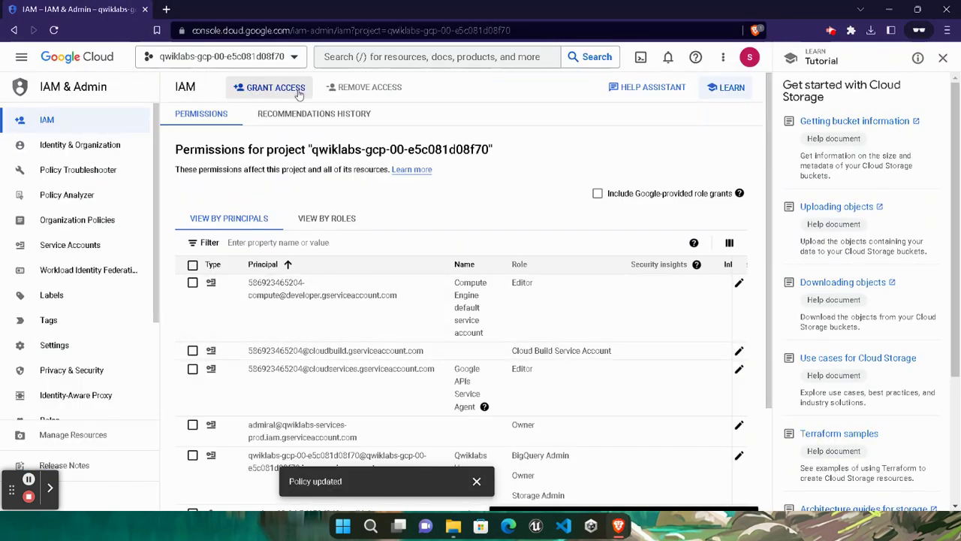
left_click(299, 88)
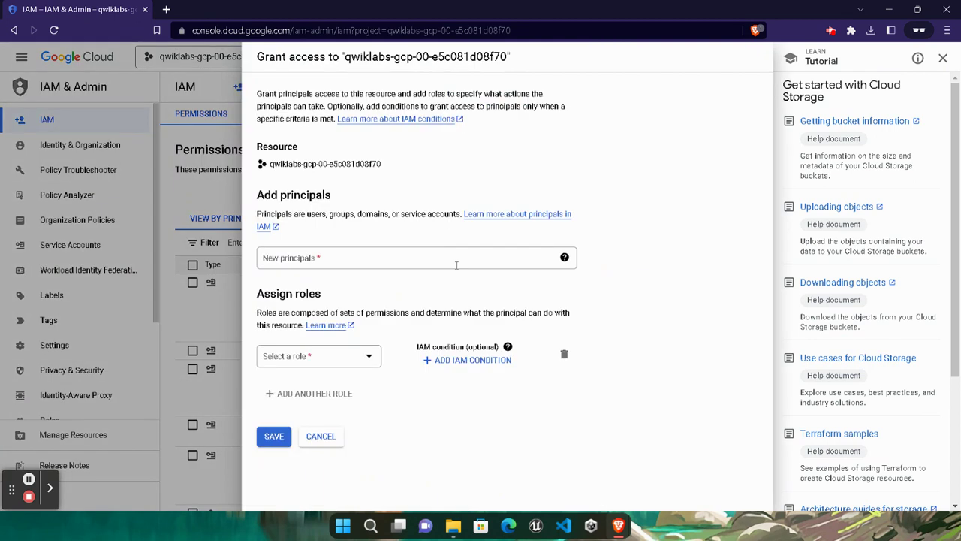
left_click(456, 264)
key("ctrl+v")
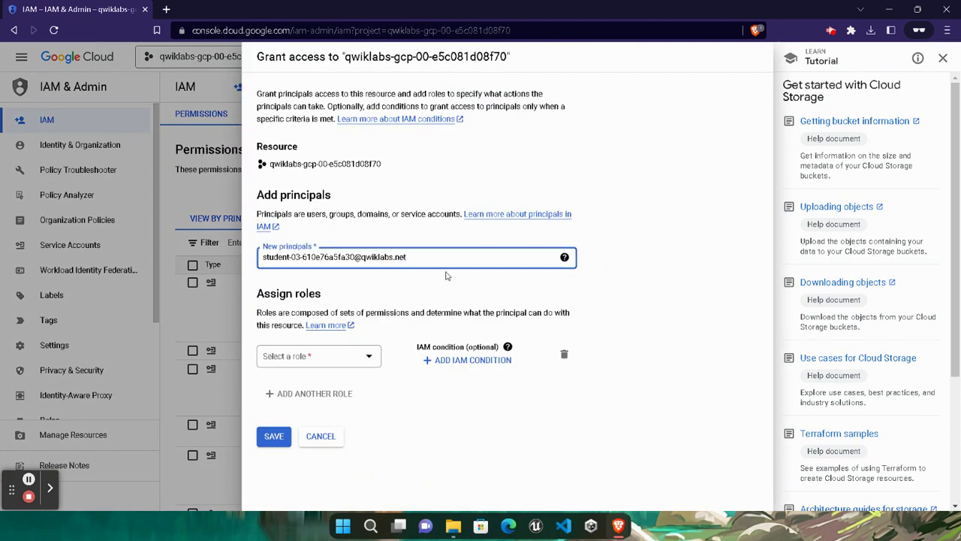
Step: Filter the roles for "storage object", assign Storage Object Viewer to the new principal and save the access grant
left_click(347, 362)
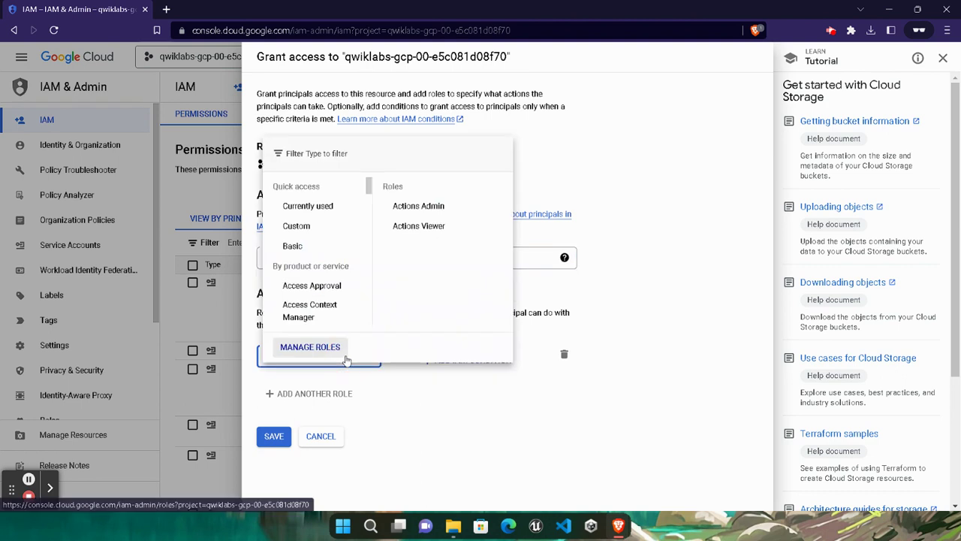
left_click(363, 155)
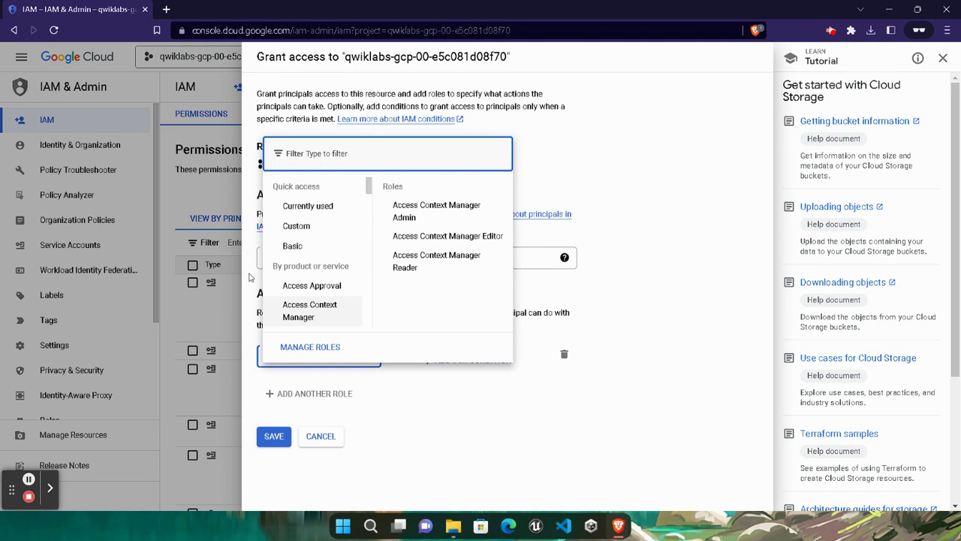
left_click(28, 479)
key("alt+shift+p")
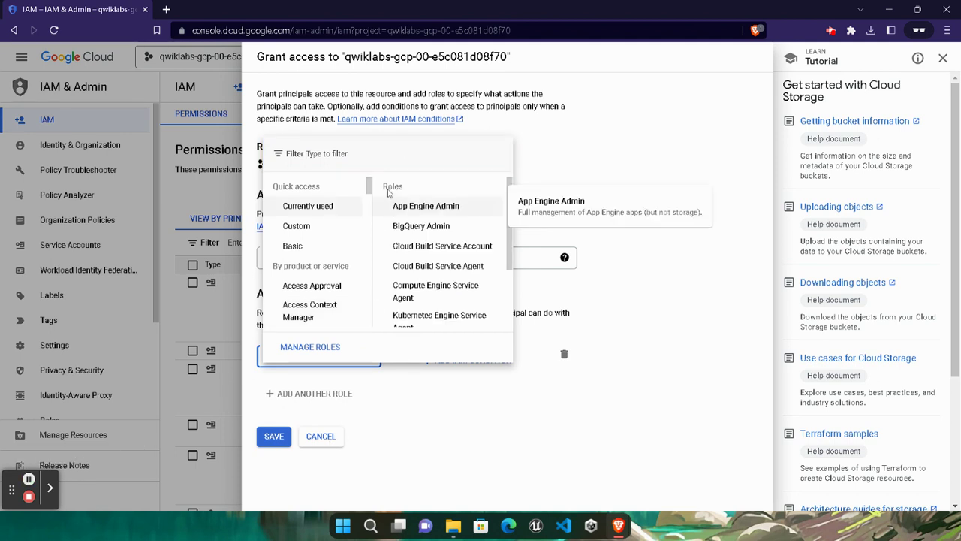
left_click(399, 152)
type("sto")
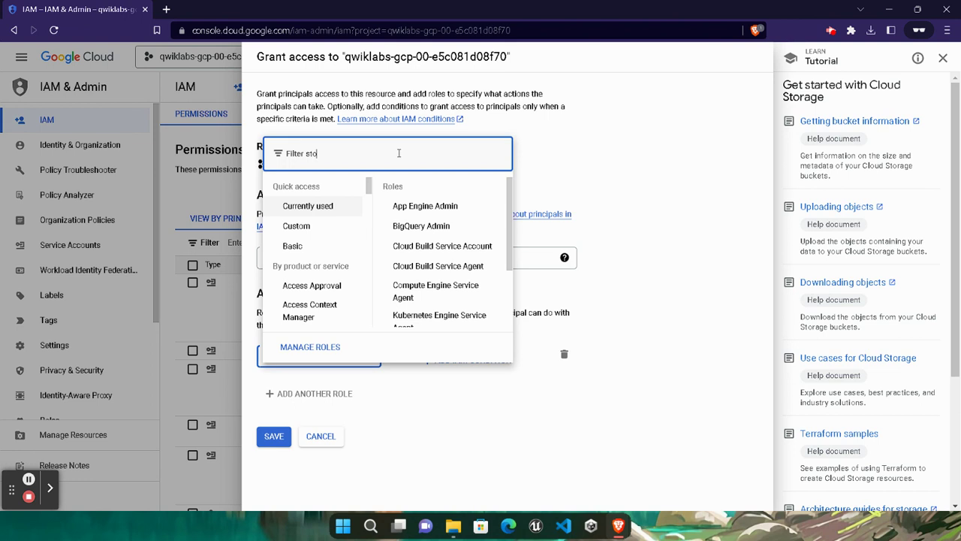
type("rage object")
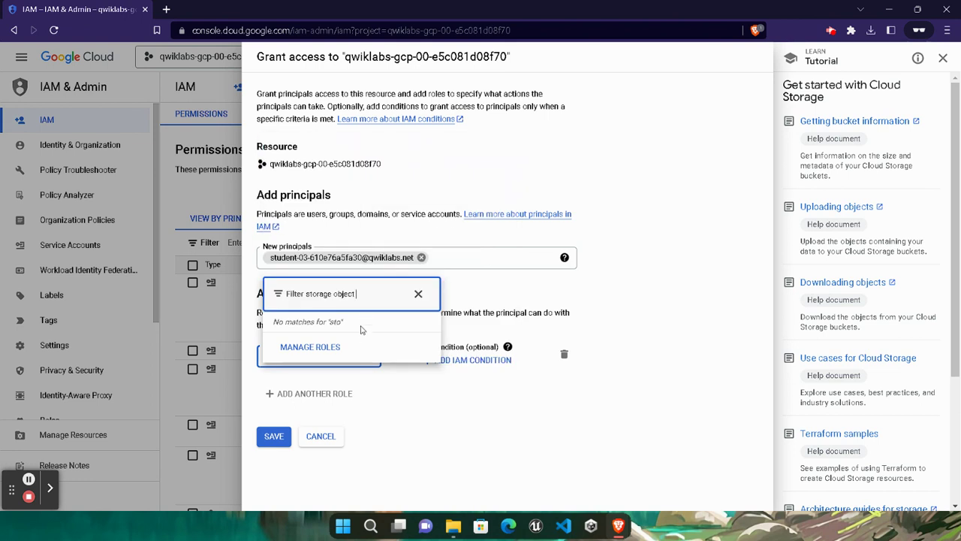
scroll(347, 277, "down", 3)
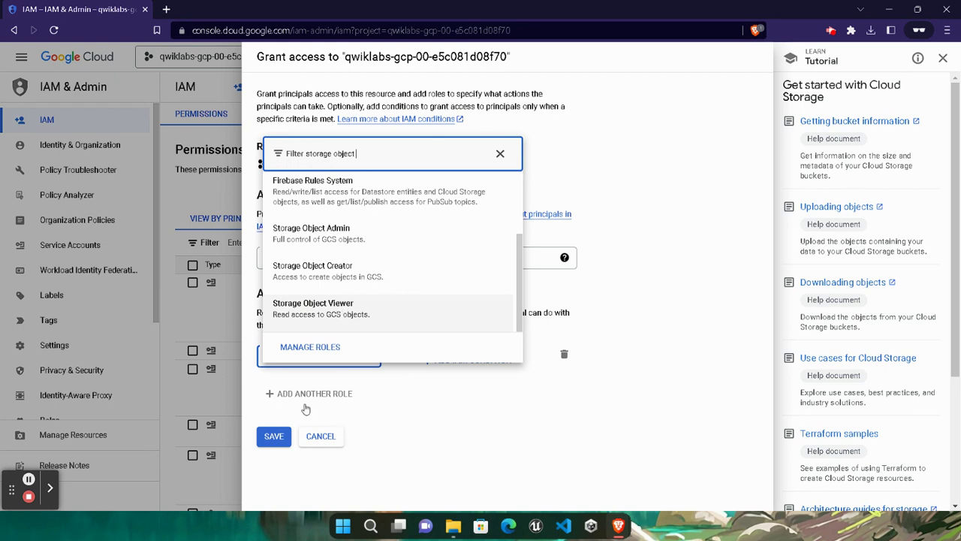
left_click(368, 312)
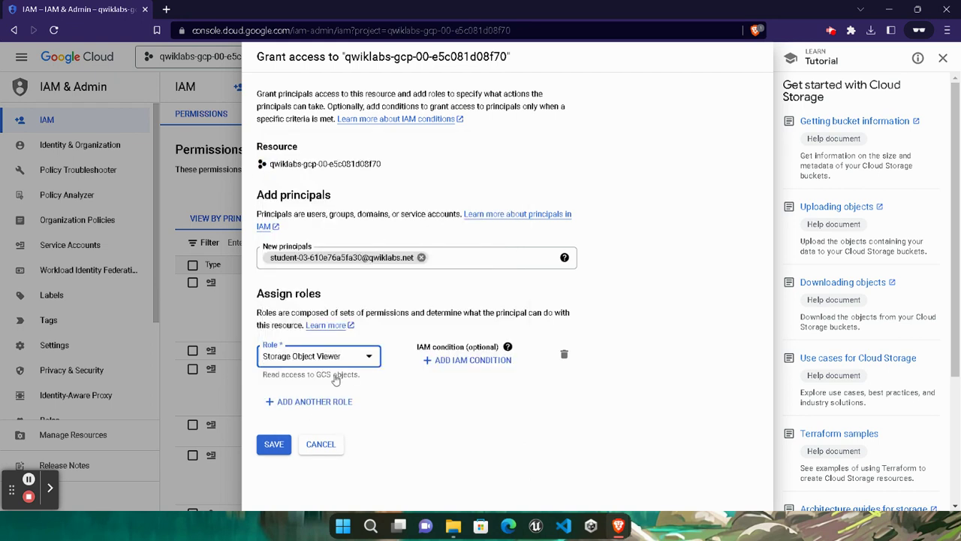
left_click(273, 444)
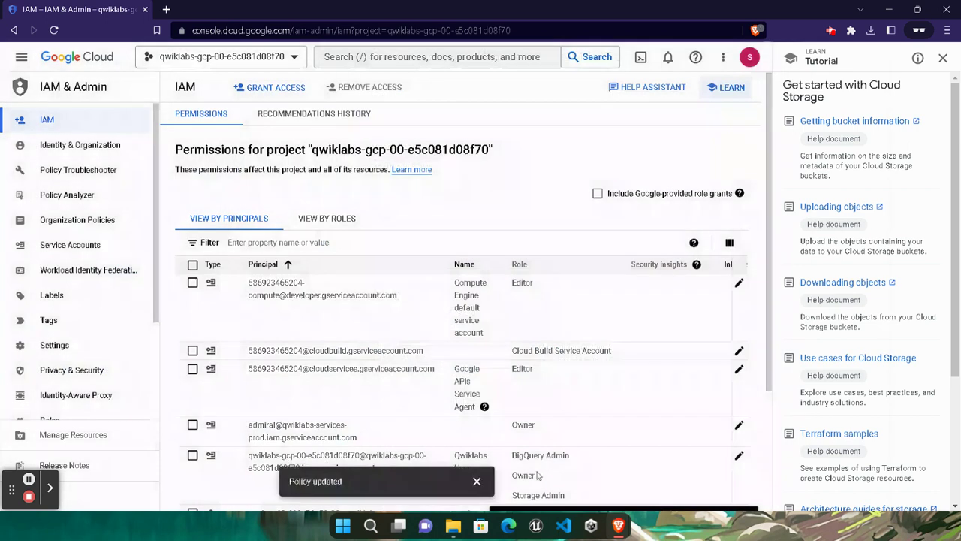
Step: Switch to the lab page and check progress for the "Add Storage permissions" objective
mouse_move(619, 525)
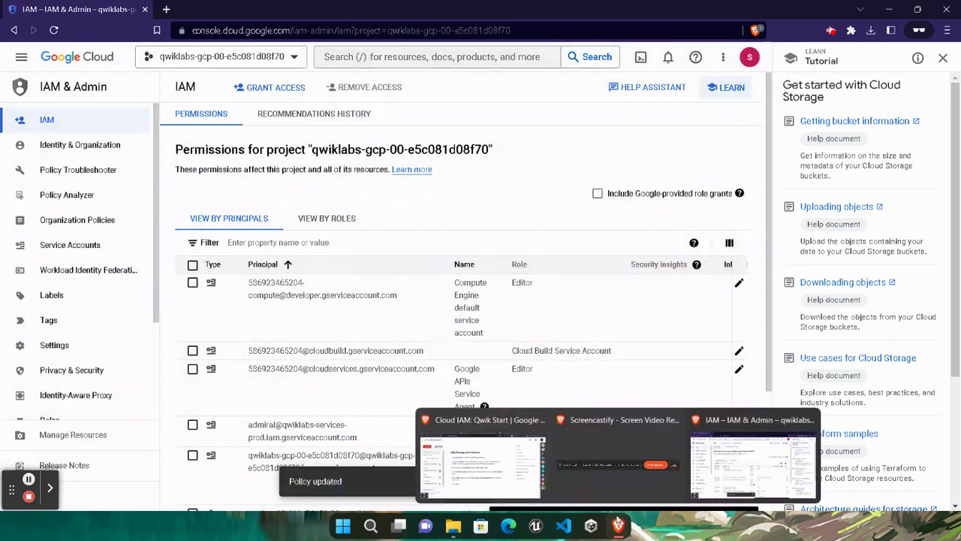
left_click(481, 443)
scroll(449, 378, "down", 10)
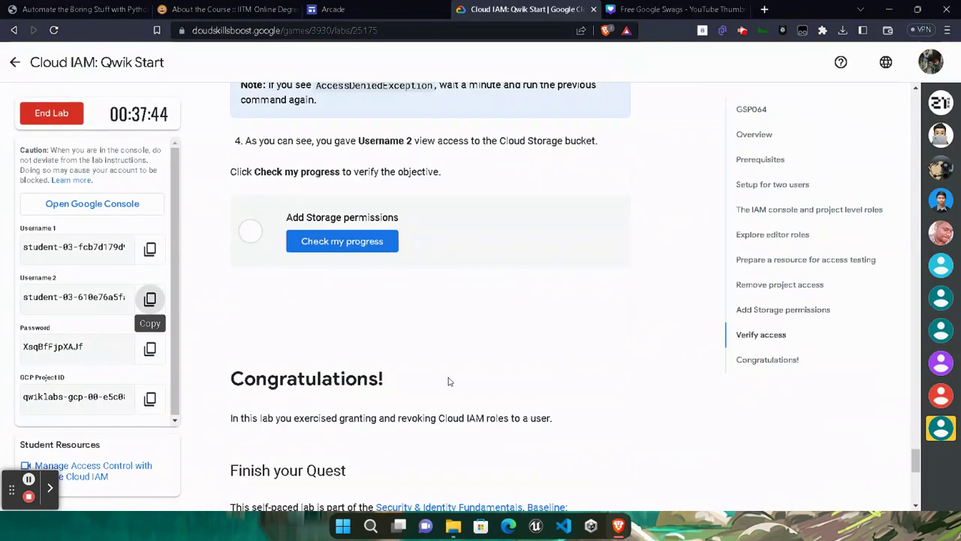
left_click(353, 249)
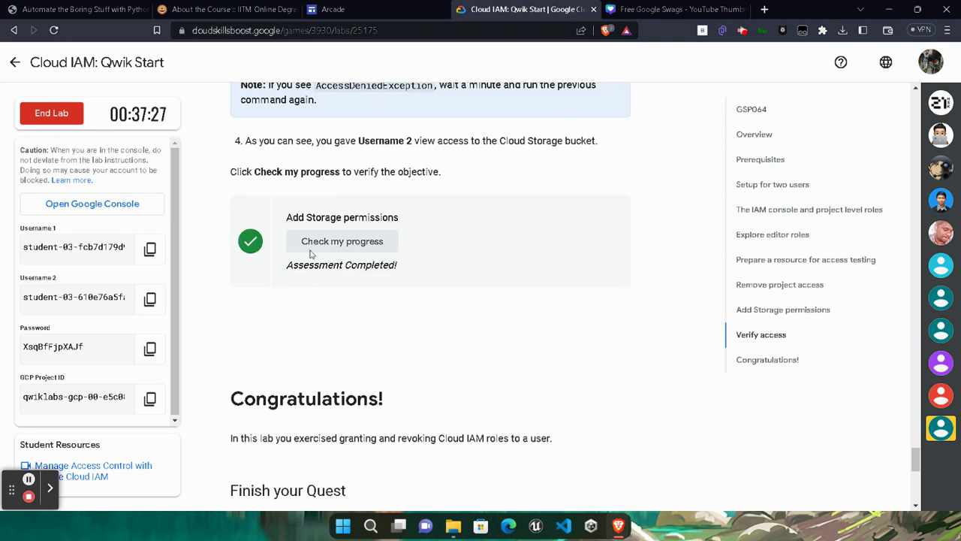
left_click_drag(231, 404, 386, 399)
left_click(389, 322)
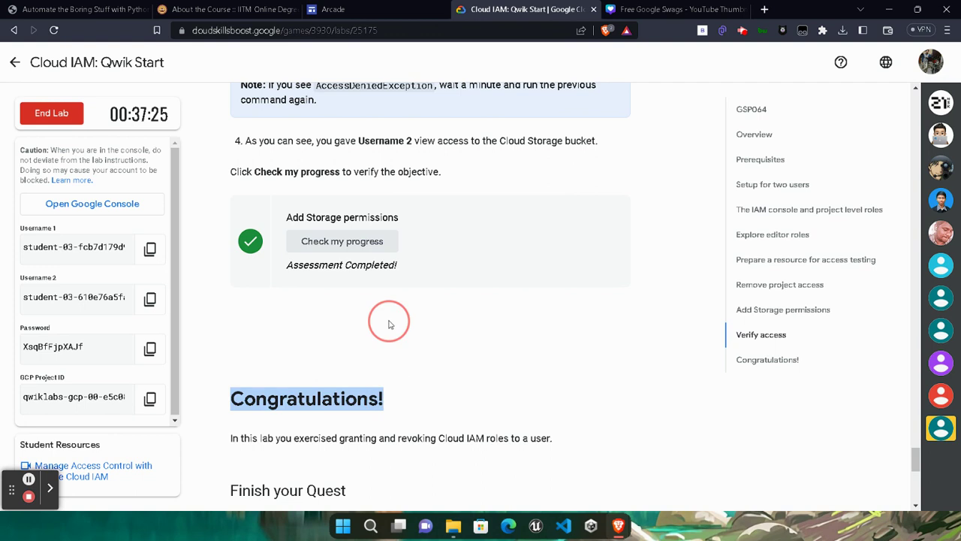
Step: End the lab, confirm ending it, and submit a five-star satisfaction rating without comments
left_click(51, 112)
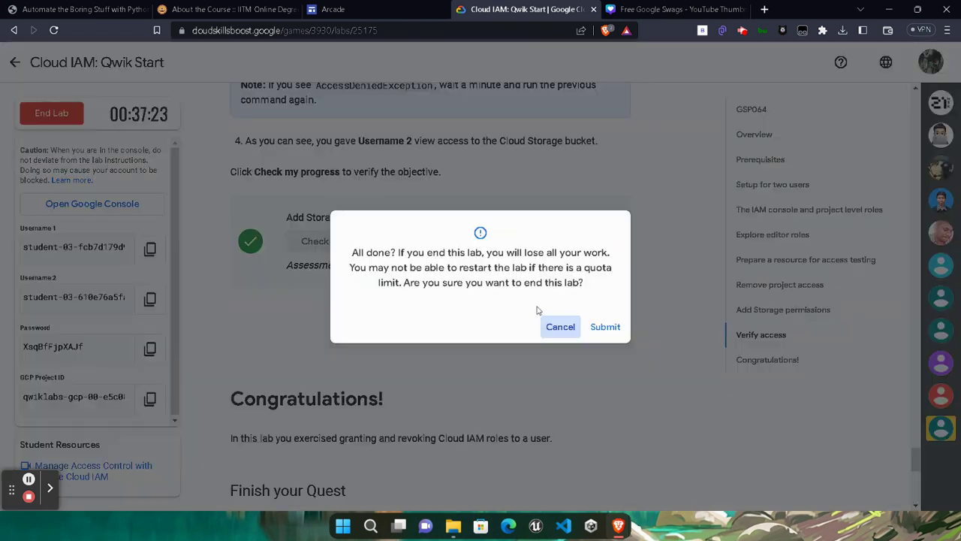
left_click(602, 330)
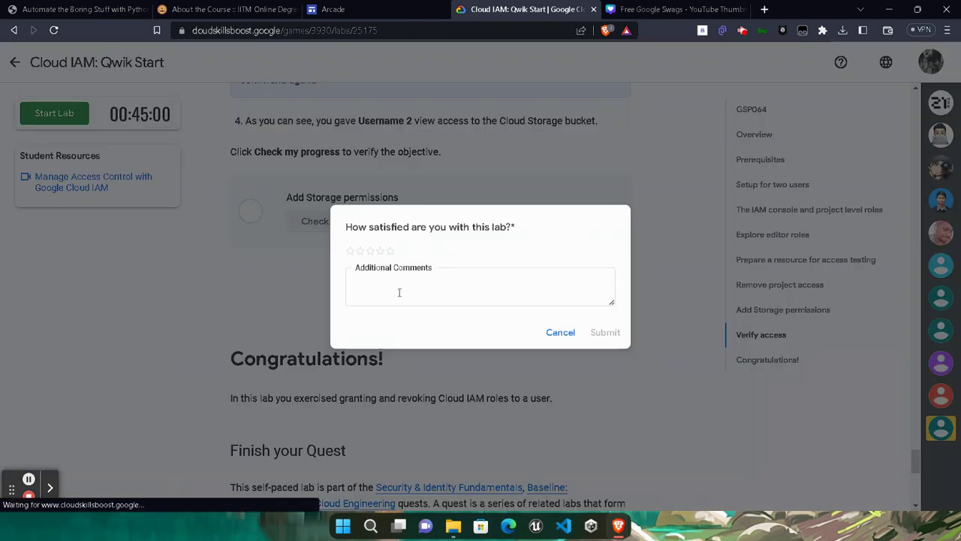
left_click(390, 251)
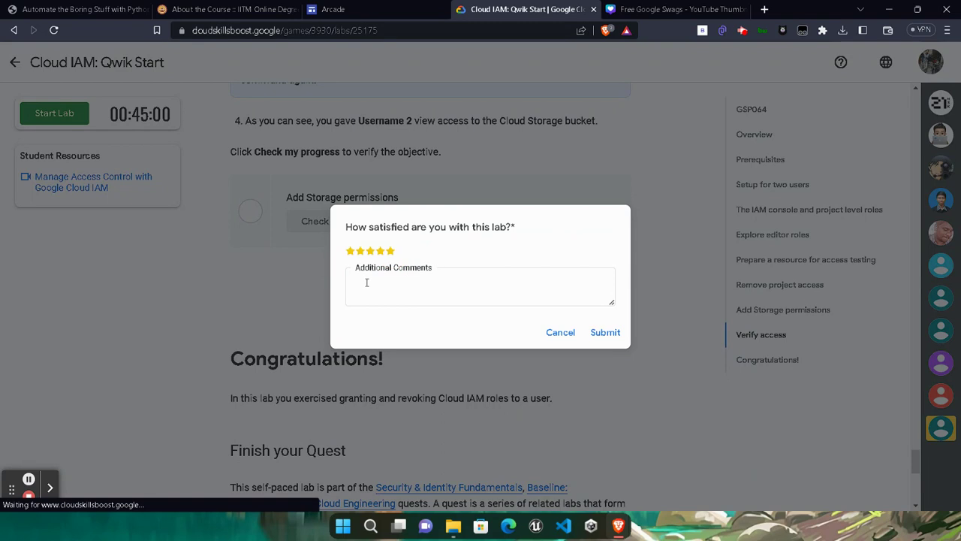
left_click(607, 333)
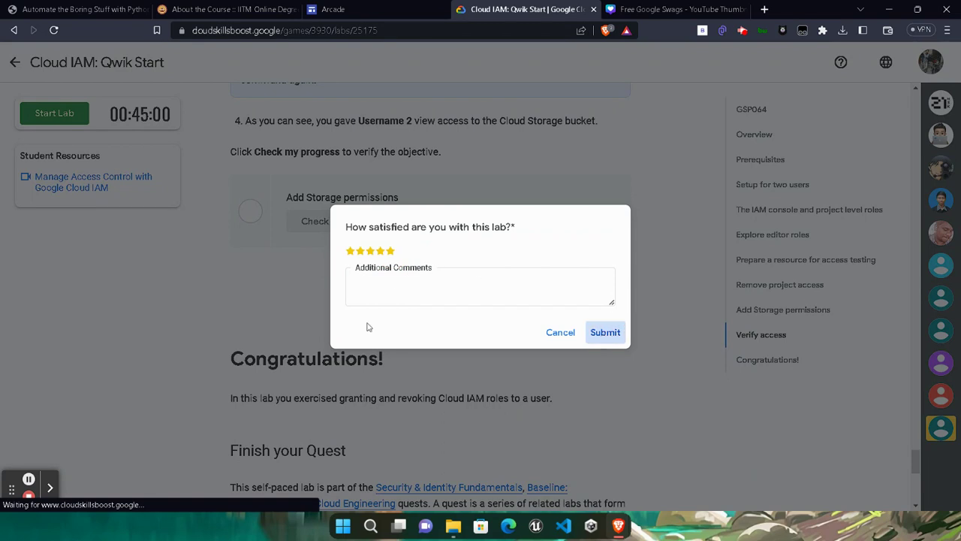
Step: Return to the Level 1 game page and expand "Monitor and Manage Google Cloud Resources" to review the Cloud IAM: Qwik Start lab's completion status
left_click(15, 62)
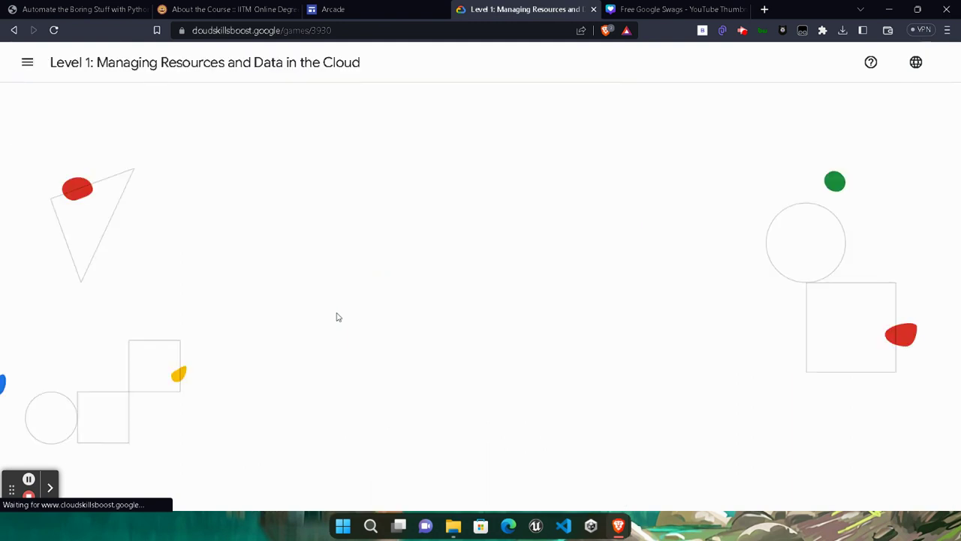
scroll(391, 355, "down", 8)
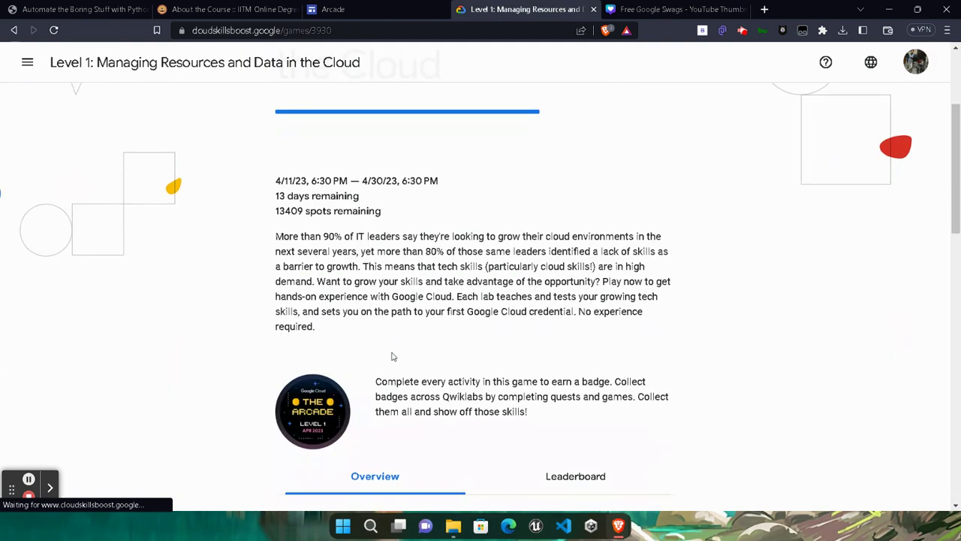
scroll(391, 355, "down", 5)
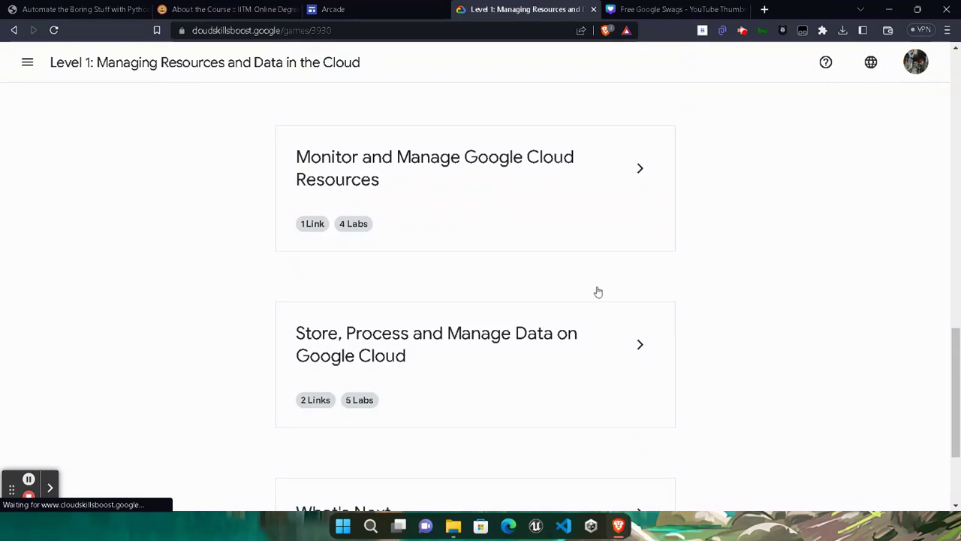
scroll(597, 290, "up", 2)
left_click(640, 359)
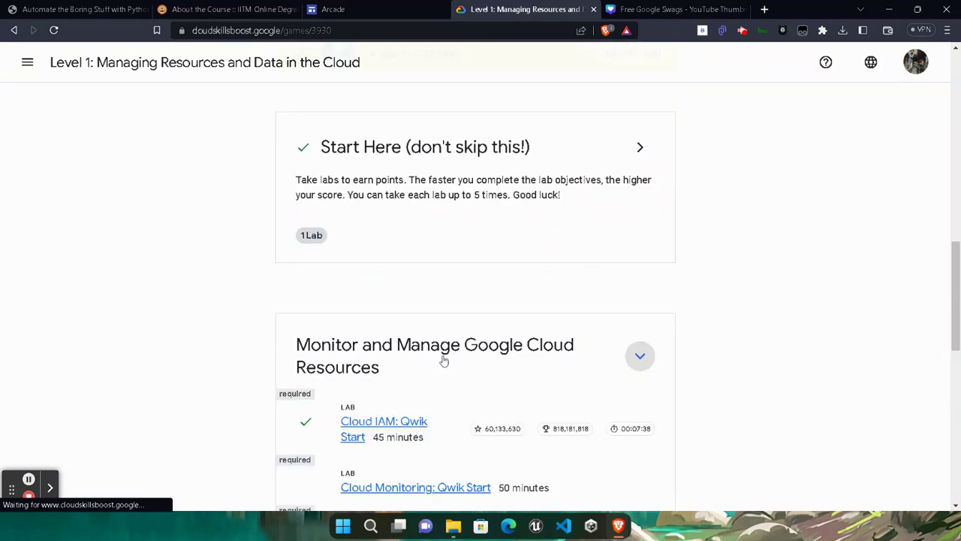
scroll(393, 368, "down", 2)
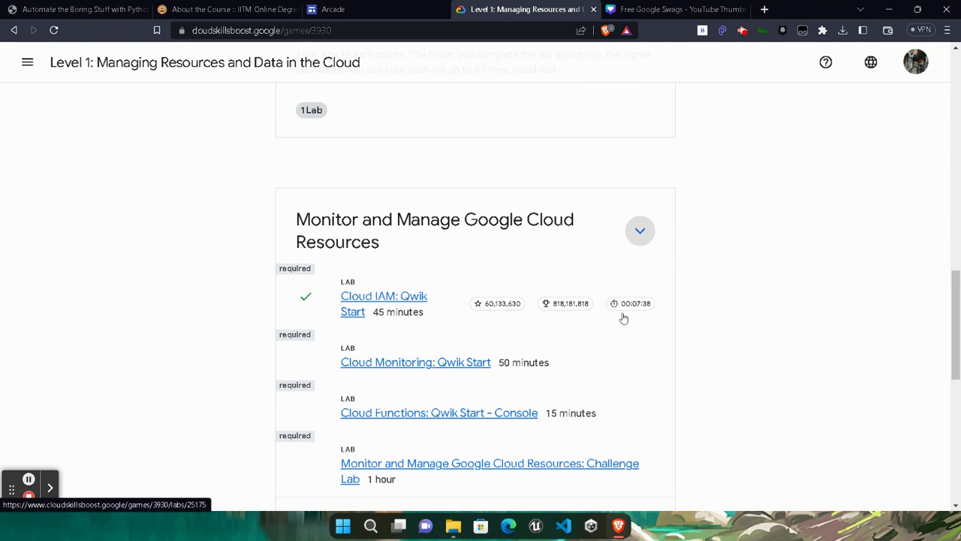
left_click(550, 374)
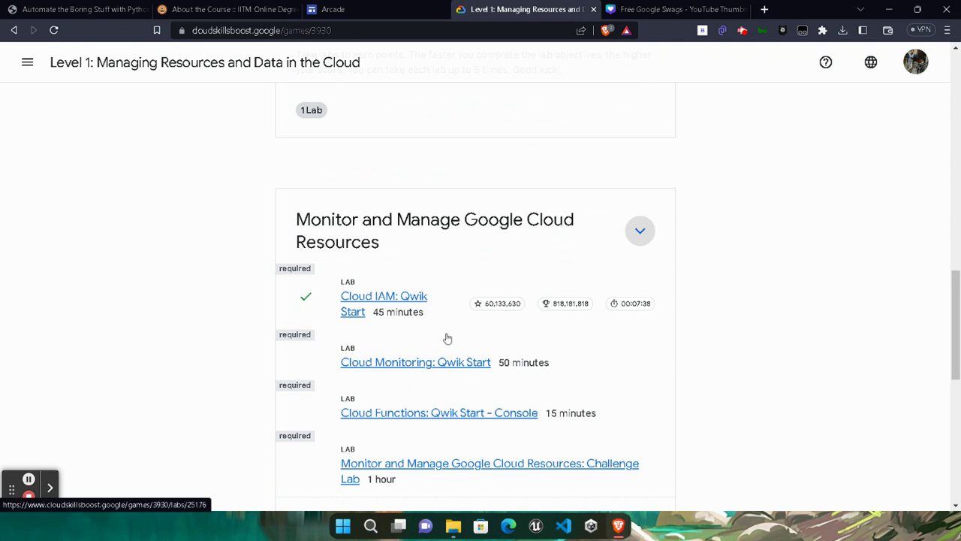